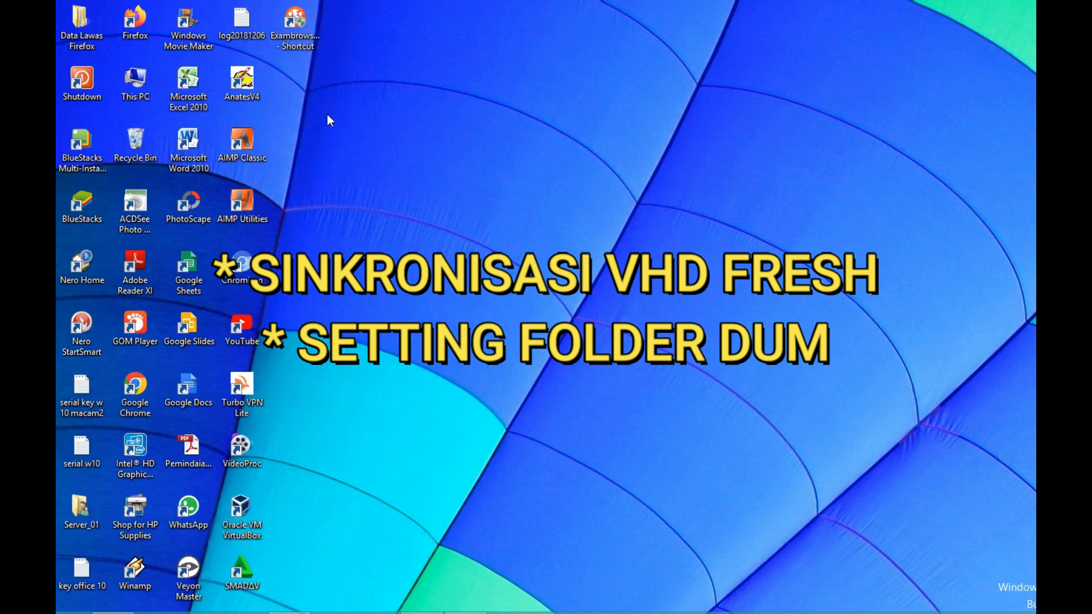
Launch ExambrowserAdmin, confirm Ujian ANBK 2023 as the virtual machine, and check the core/RAM log line.
right_click(298, 27)
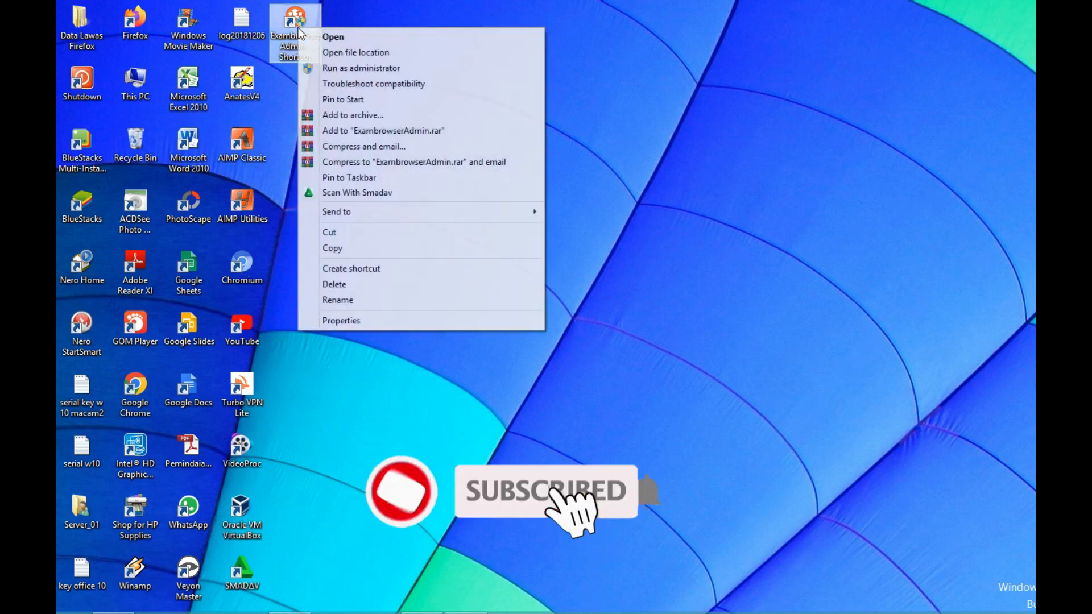
click(300, 36)
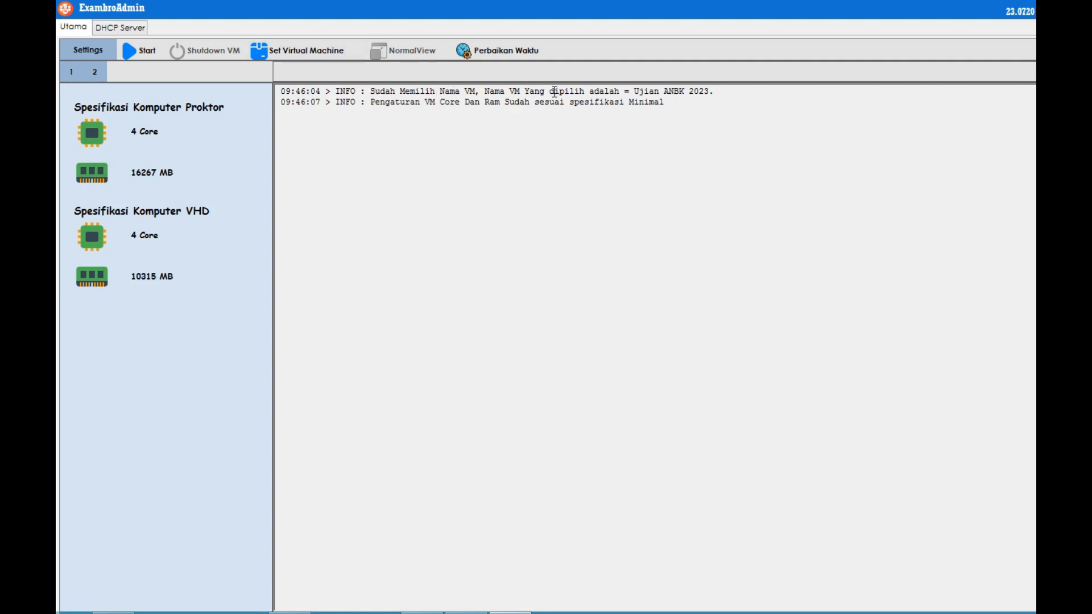
click(306, 50)
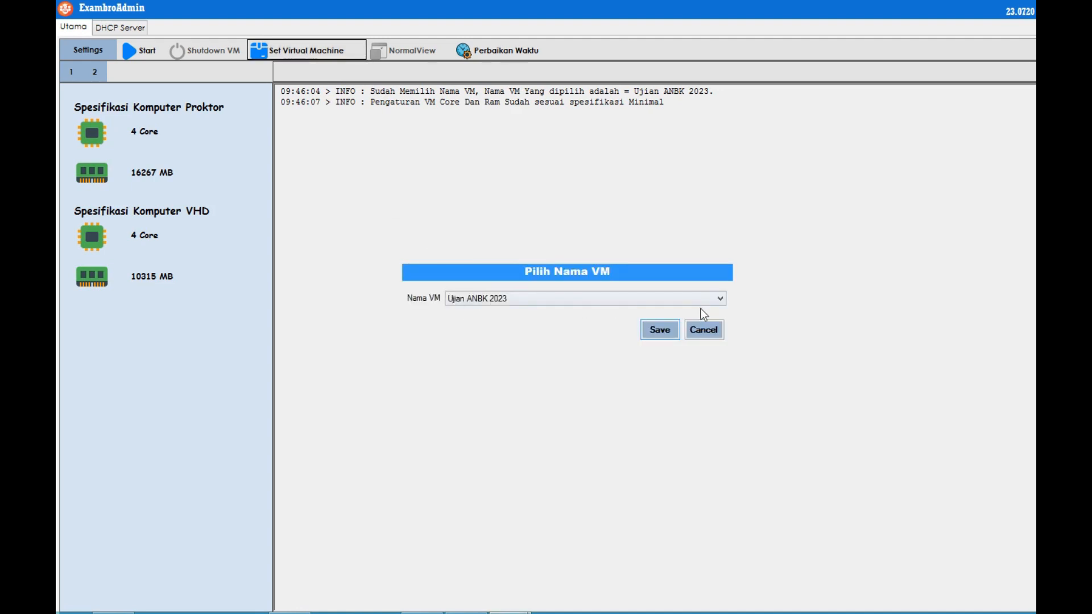
click(599, 299)
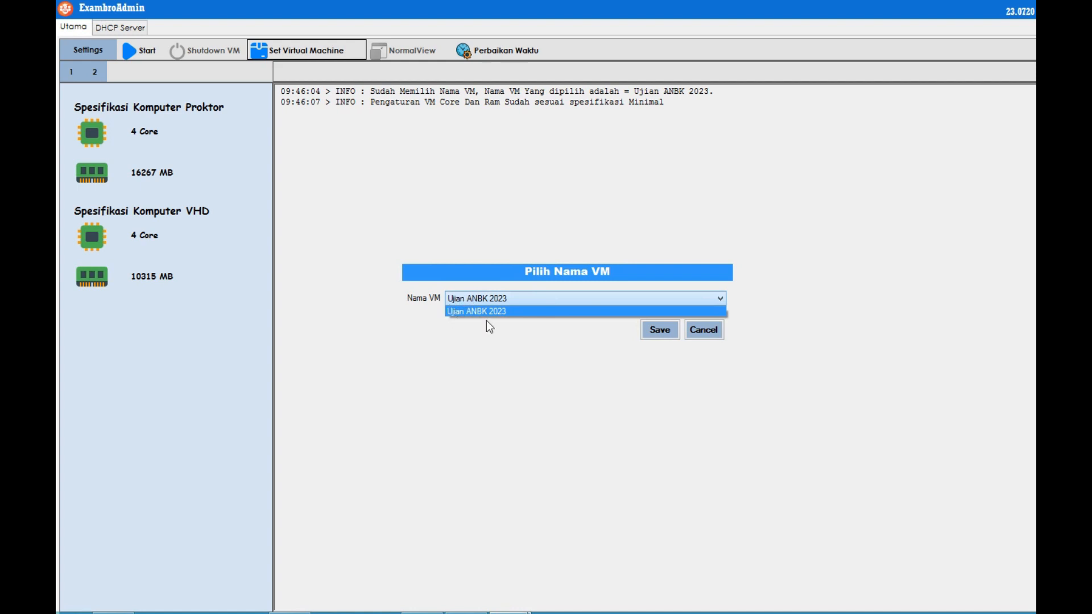
click(586, 277)
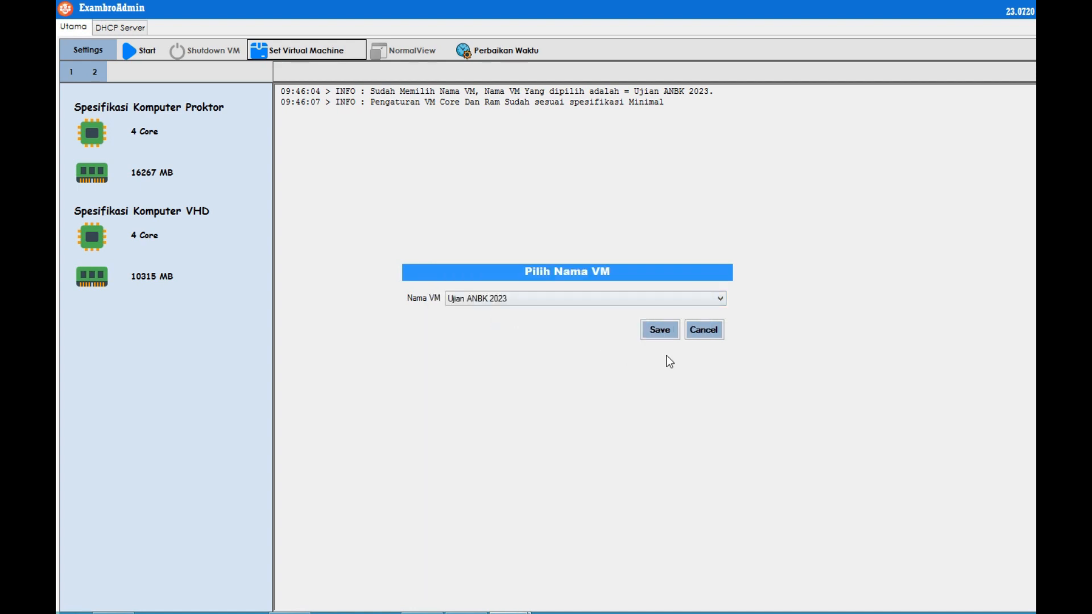
click(704, 331)
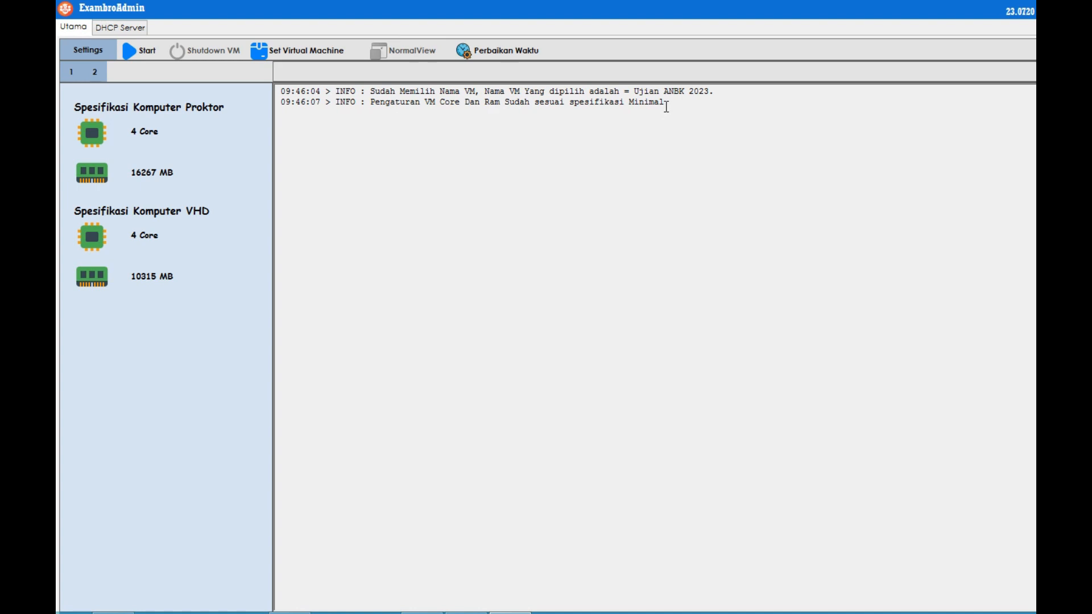
drag(666, 104, 371, 106)
click(422, 167)
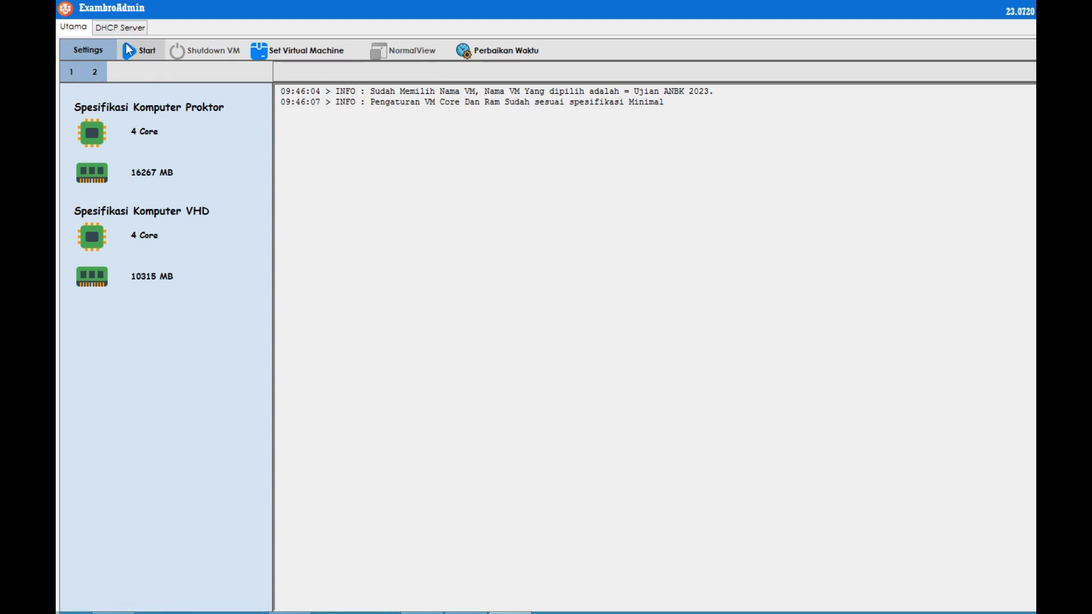
Start the Ujian ANBK 2023 machine and bring its VirtualBox window to the front.
click(142, 53)
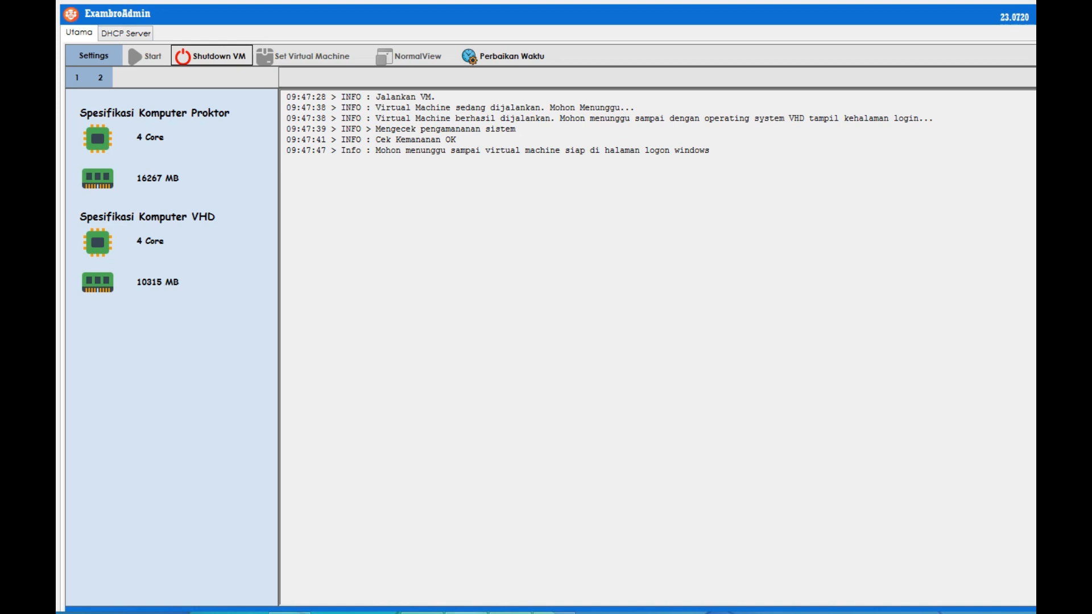
mouse_move(464, 611)
click(466, 540)
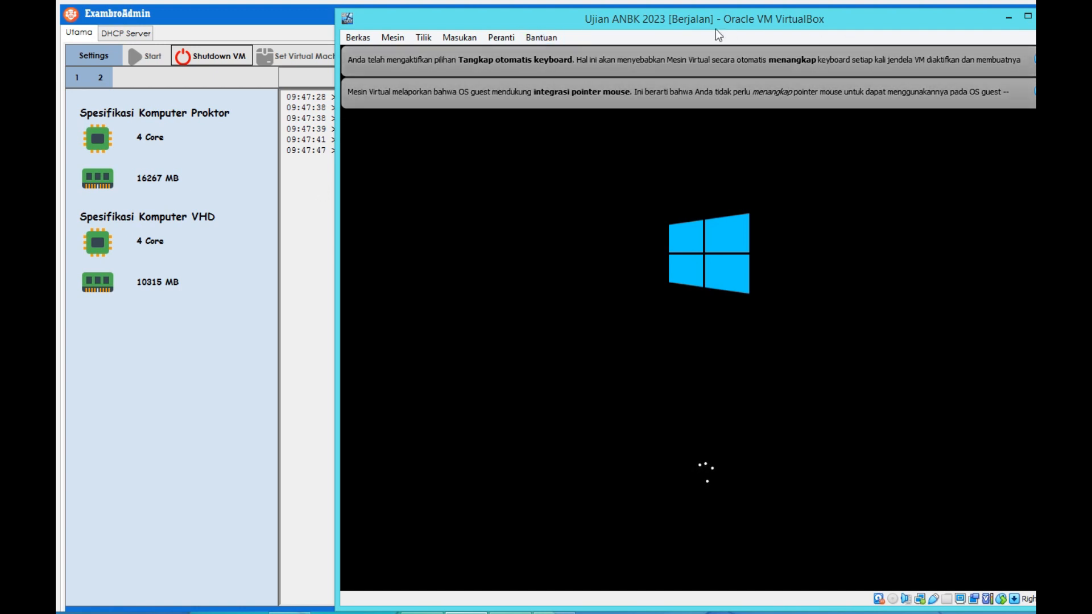
Minimise the booting VirtualBox window, and minimise it again once it reaches the Windows lock screen.
click(1008, 19)
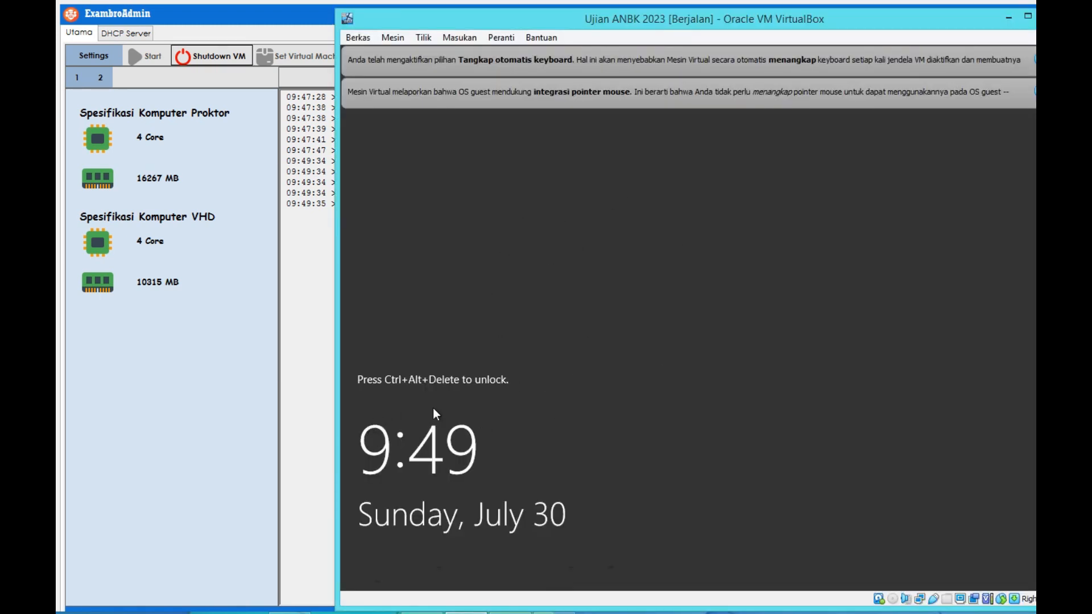
click(1008, 17)
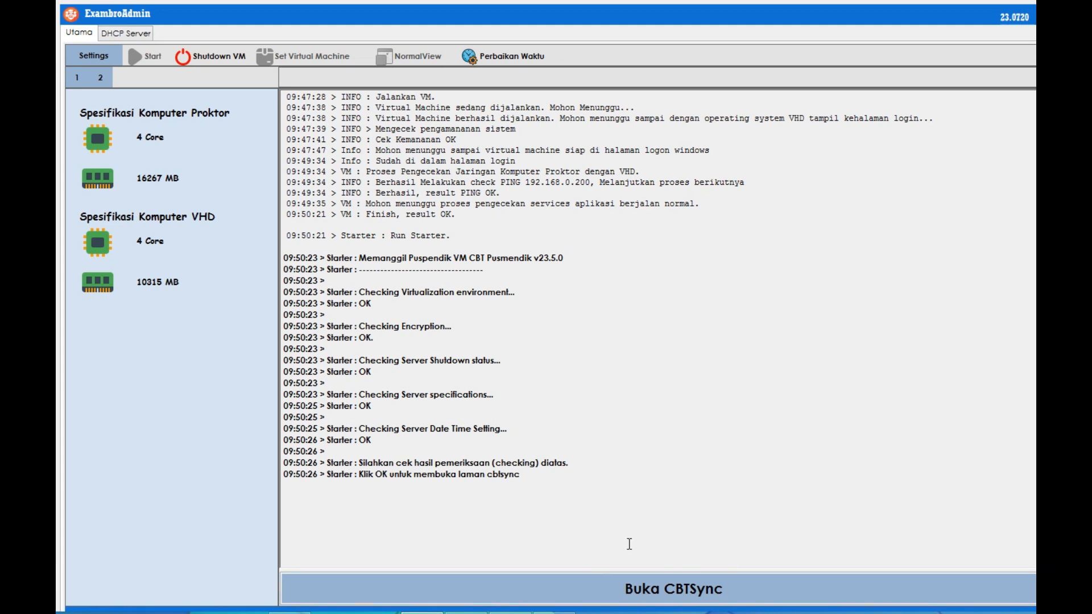
Open CBTSync with Buka CBTSync, which lands on an ERROR page with a troubleshooting guide.
click(658, 594)
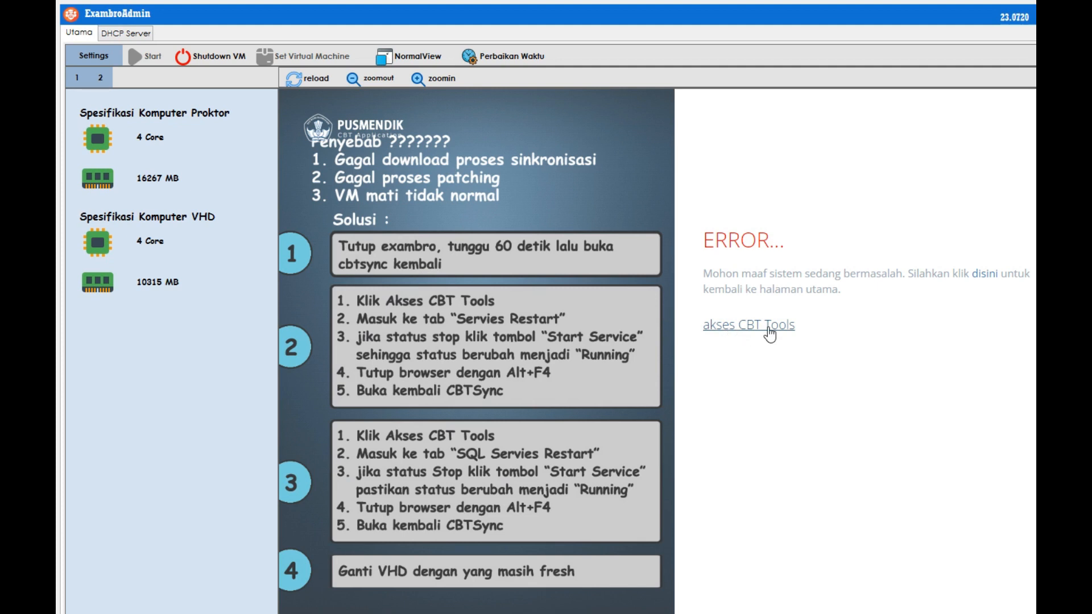
Follow 'akses CBT Tools' and reload until CBT Tools loads with the service Stopped.
click(734, 329)
click(982, 275)
click(986, 278)
click(318, 80)
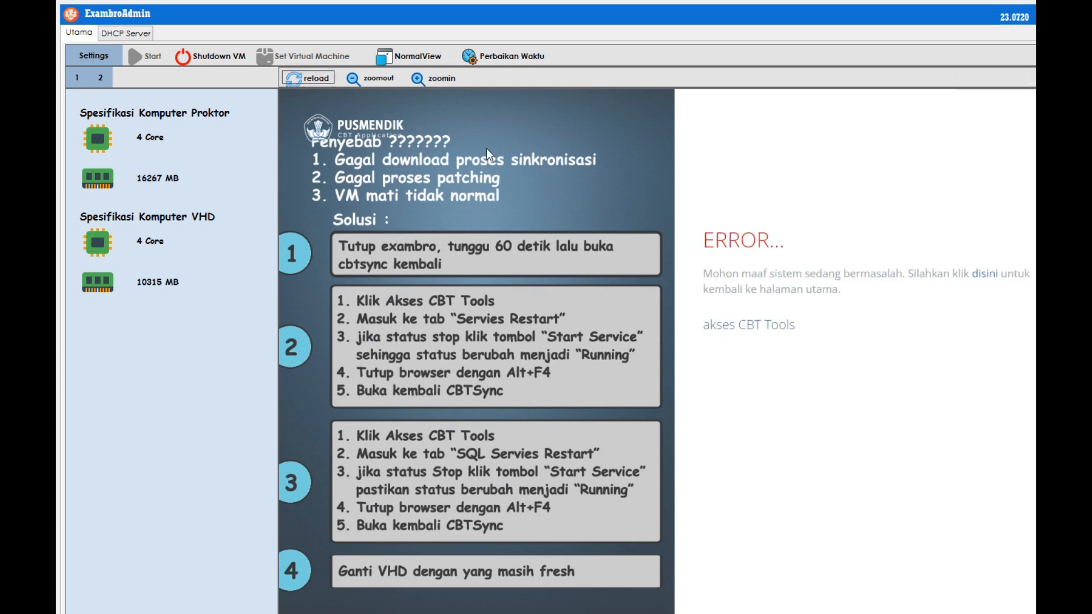
click(989, 278)
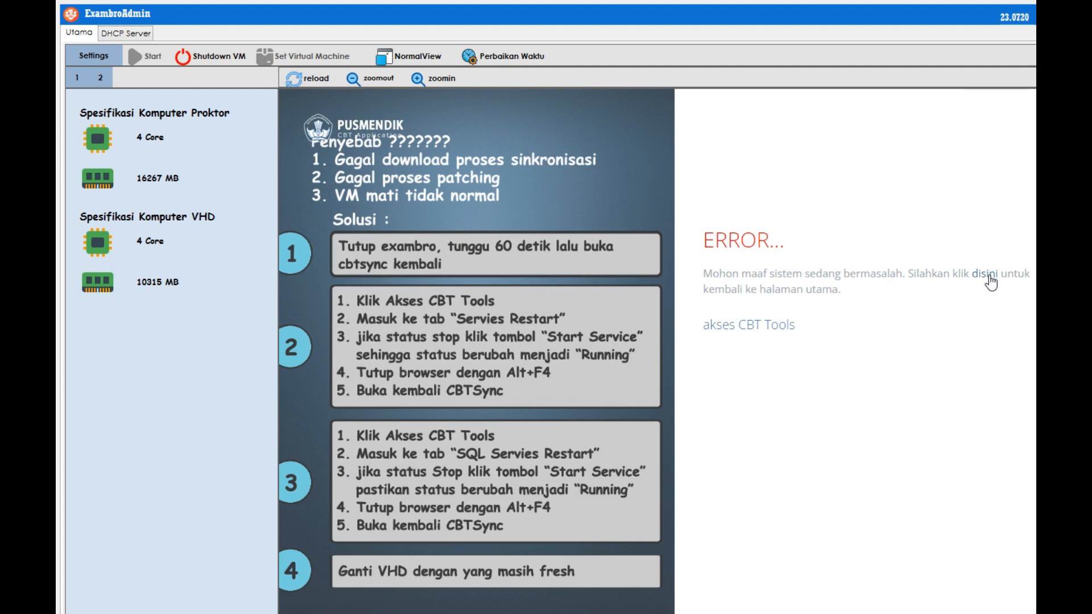
click(310, 81)
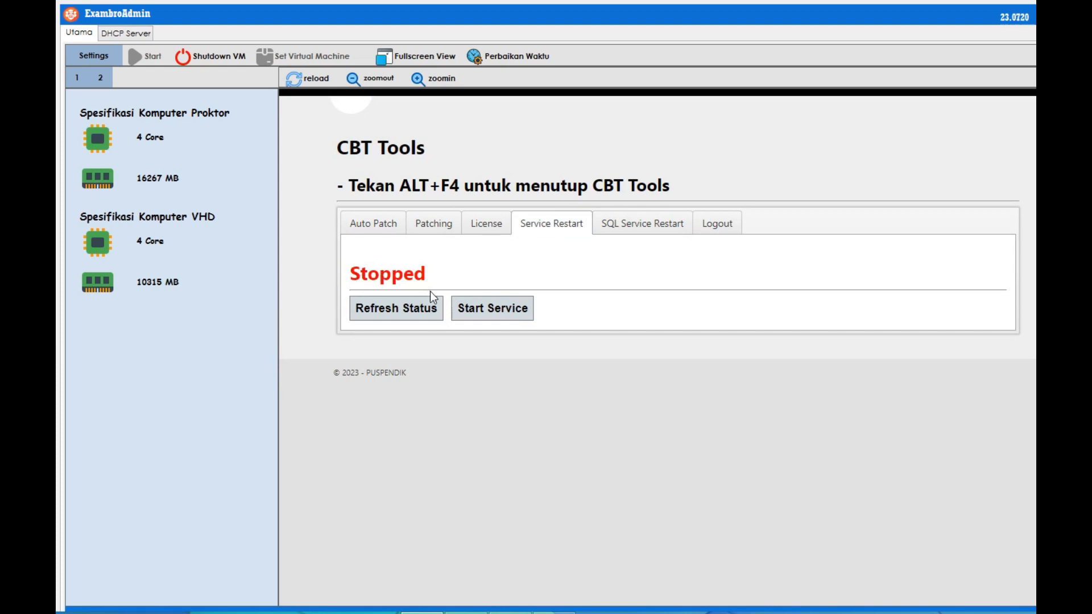
Reload CBT Tools and start the CBT service from the Service Restart tab.
click(317, 75)
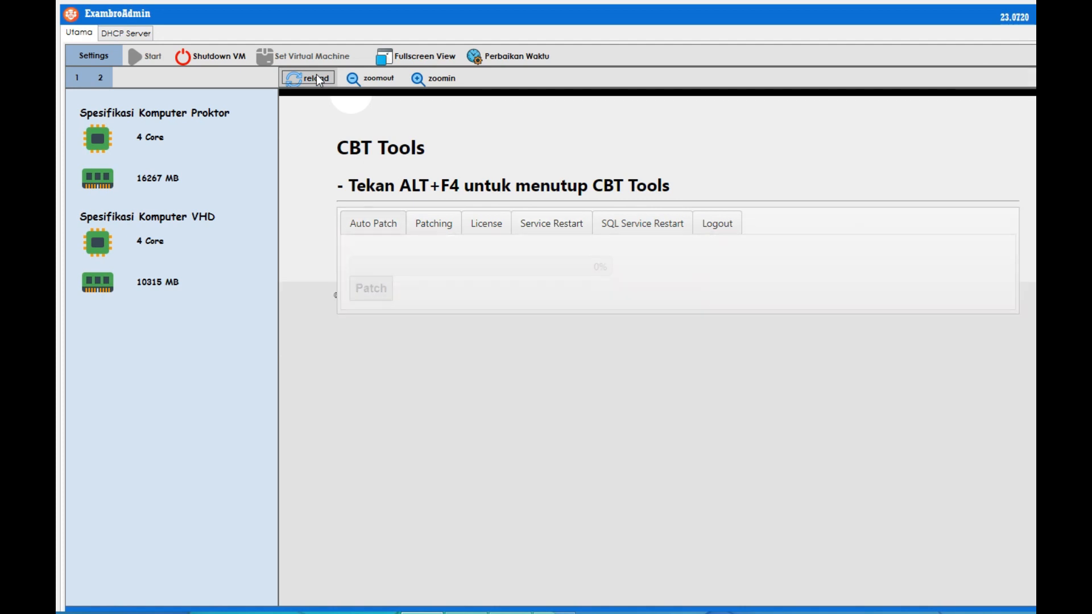
click(540, 227)
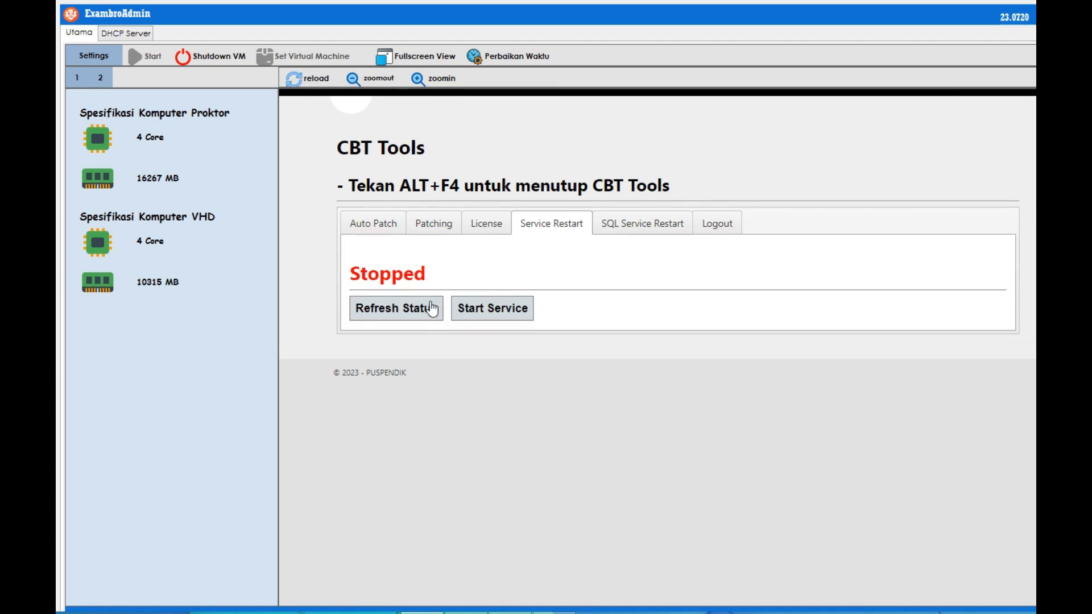
click(490, 310)
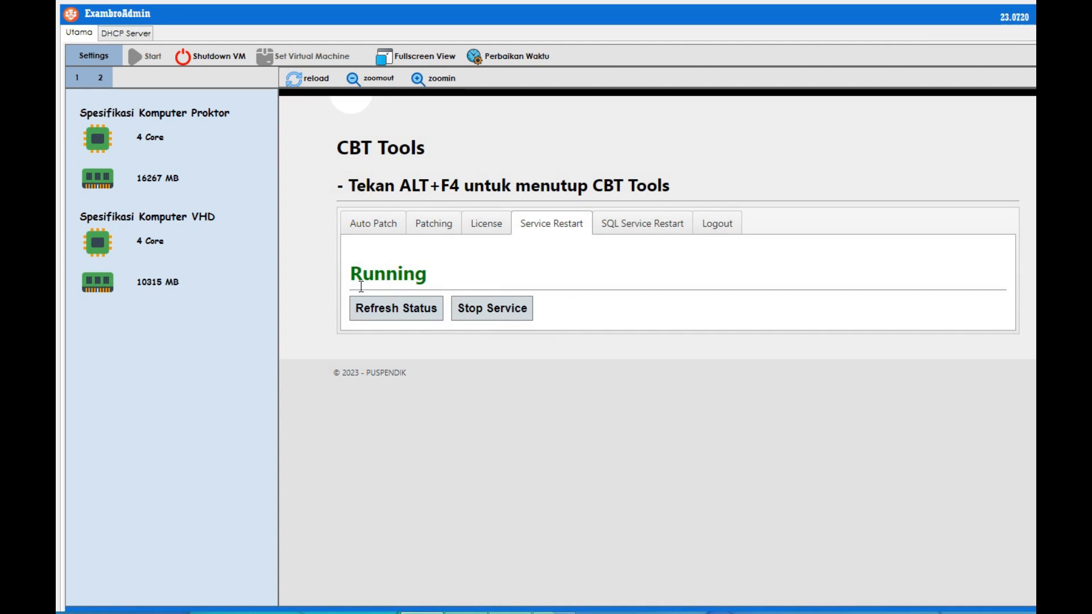
Reload CBTSync so the CBT Sync Update prompt for a newer patch appears.
click(299, 77)
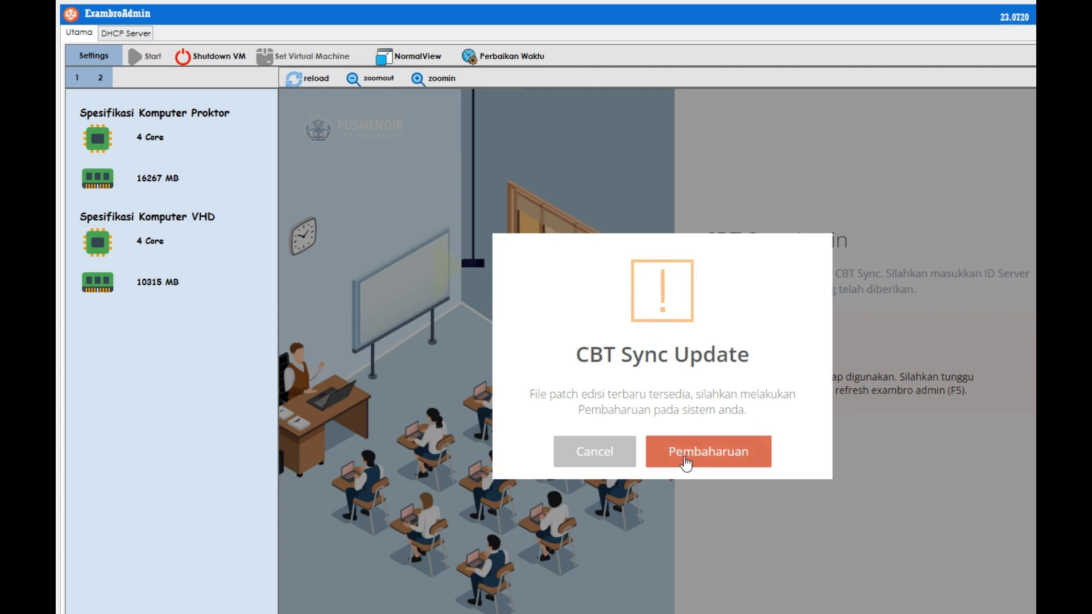
Accept the CBT Sync update, let the patch download to 100%, and dismiss the 'Patching Gagal' notices.
click(713, 463)
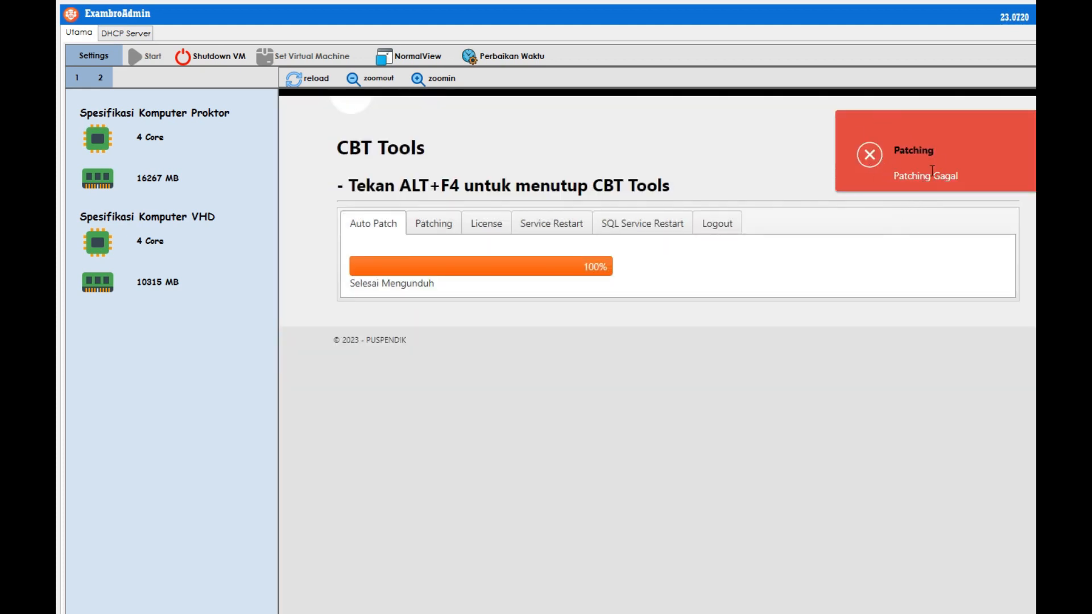
click(866, 157)
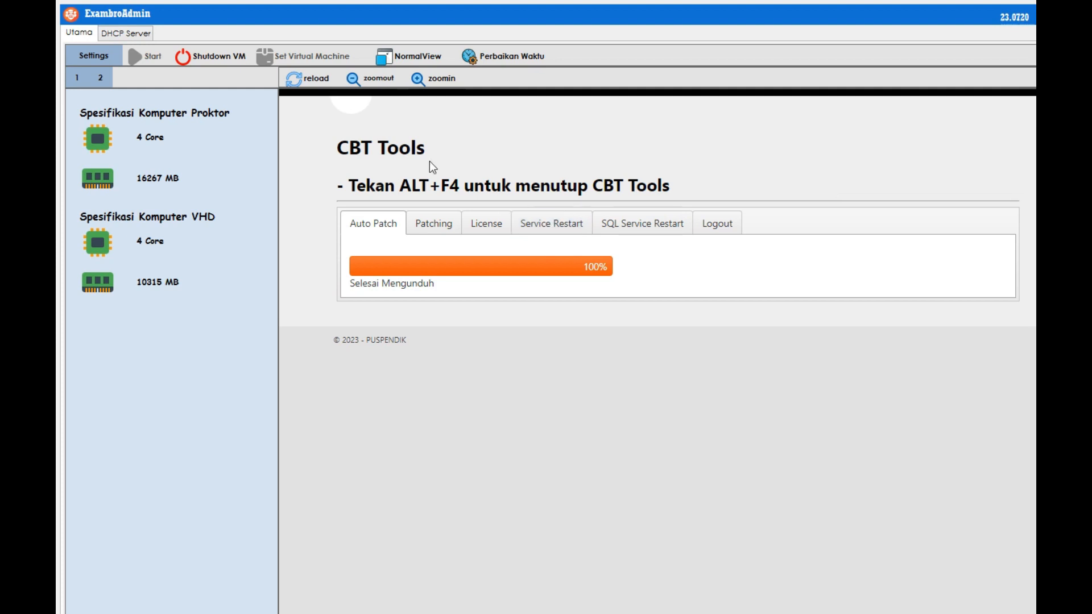
click(308, 78)
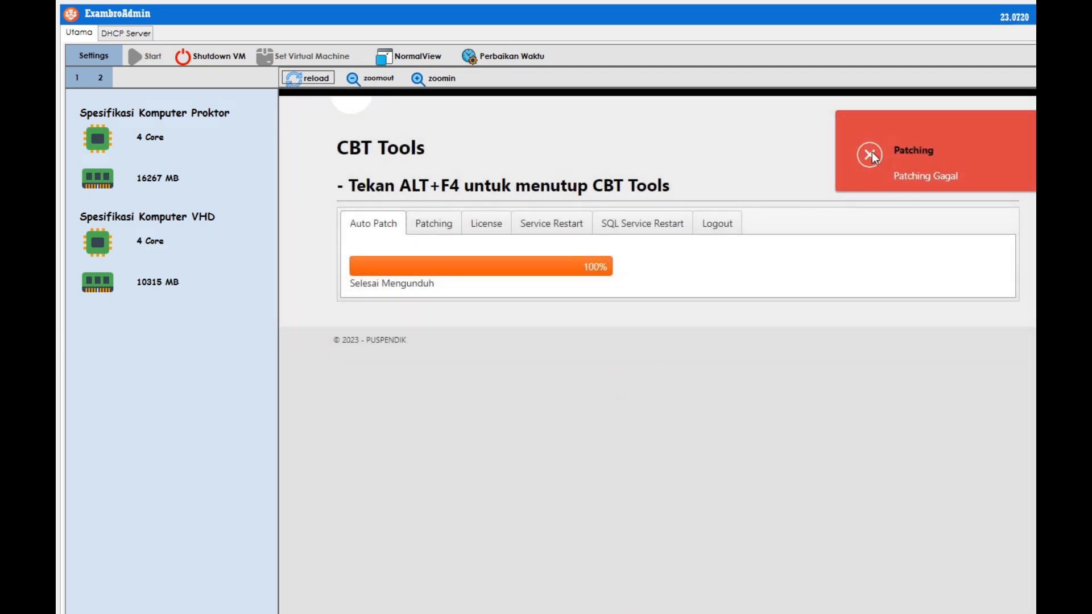
click(872, 152)
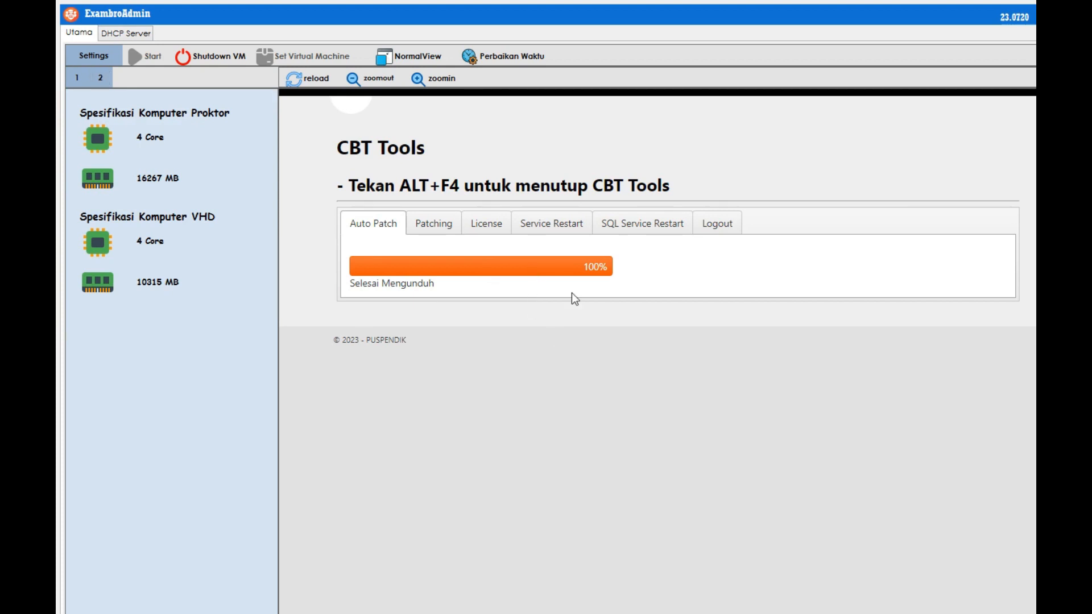
click(551, 225)
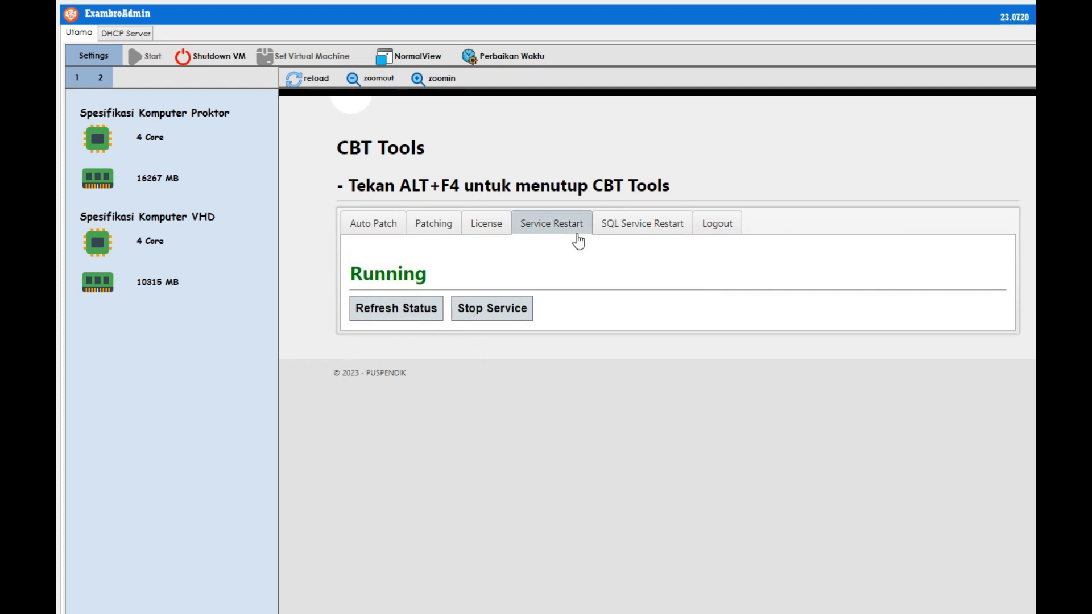
click(716, 235)
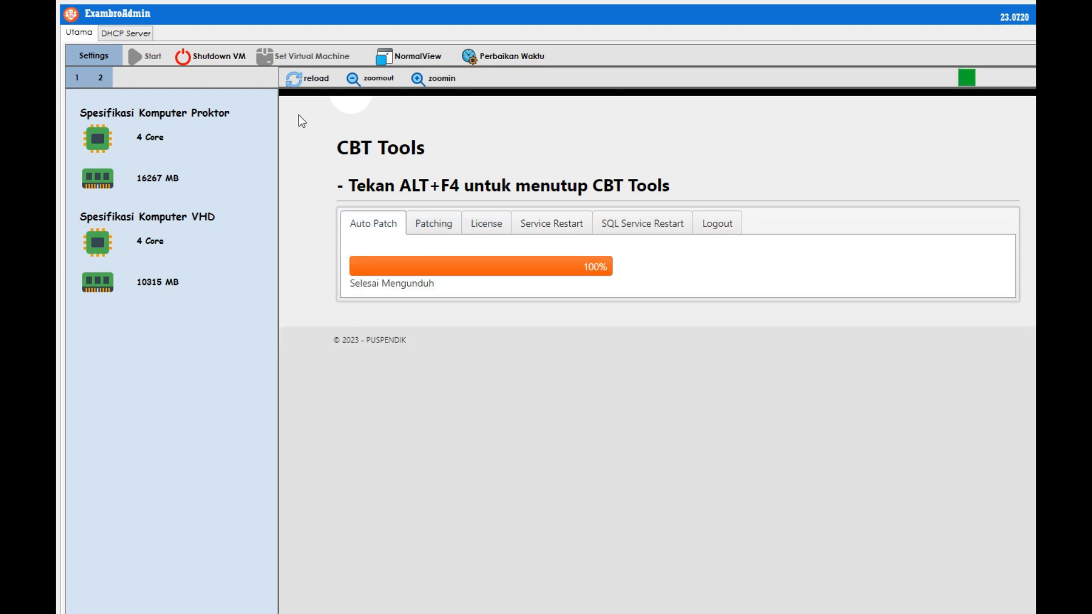
drag(395, 185, 473, 183)
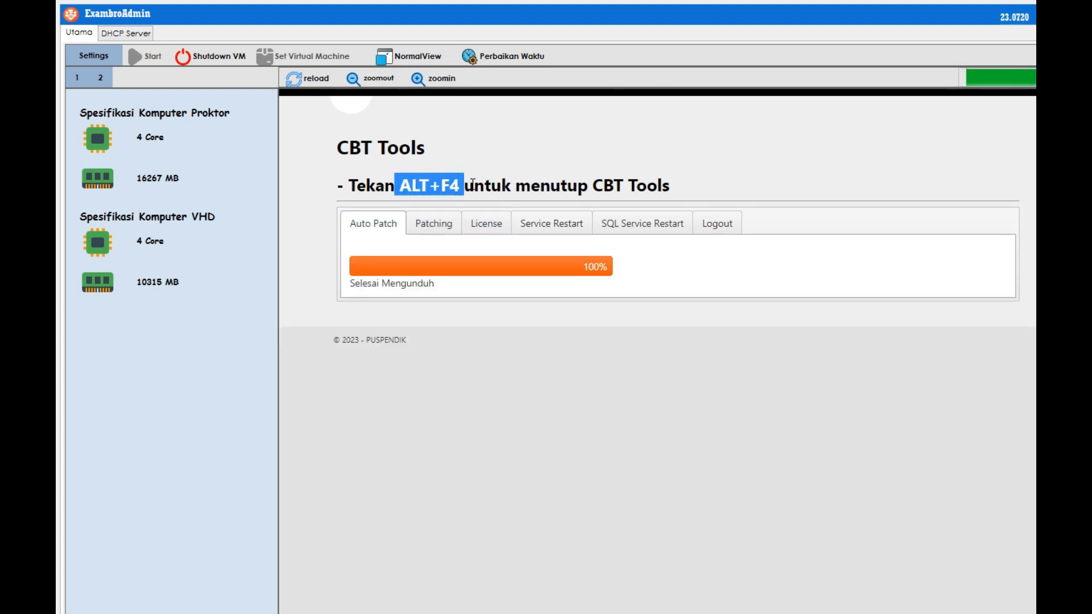
click(527, 155)
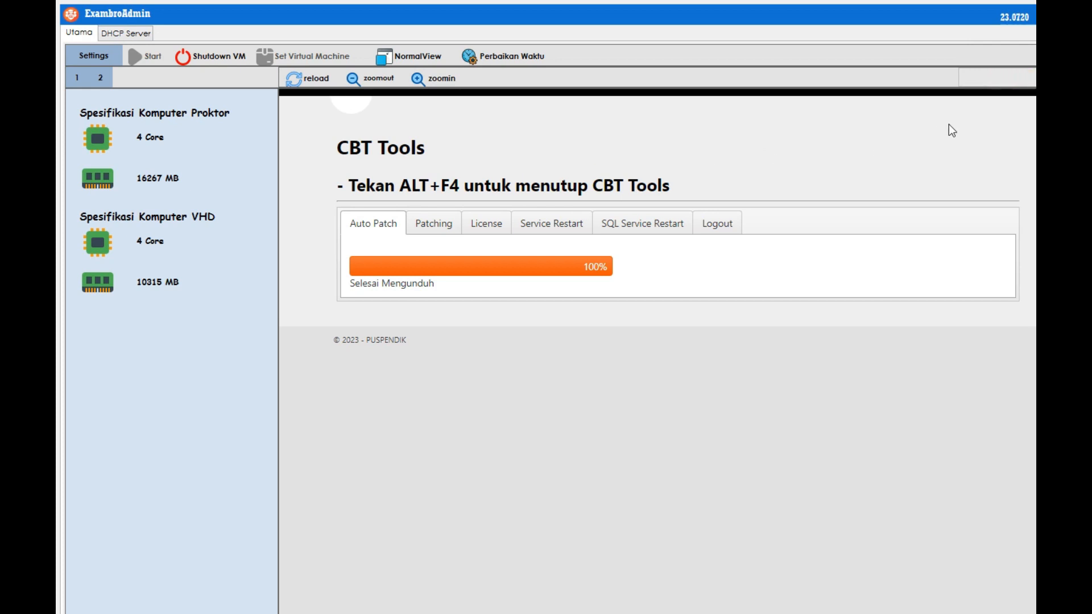
click(571, 220)
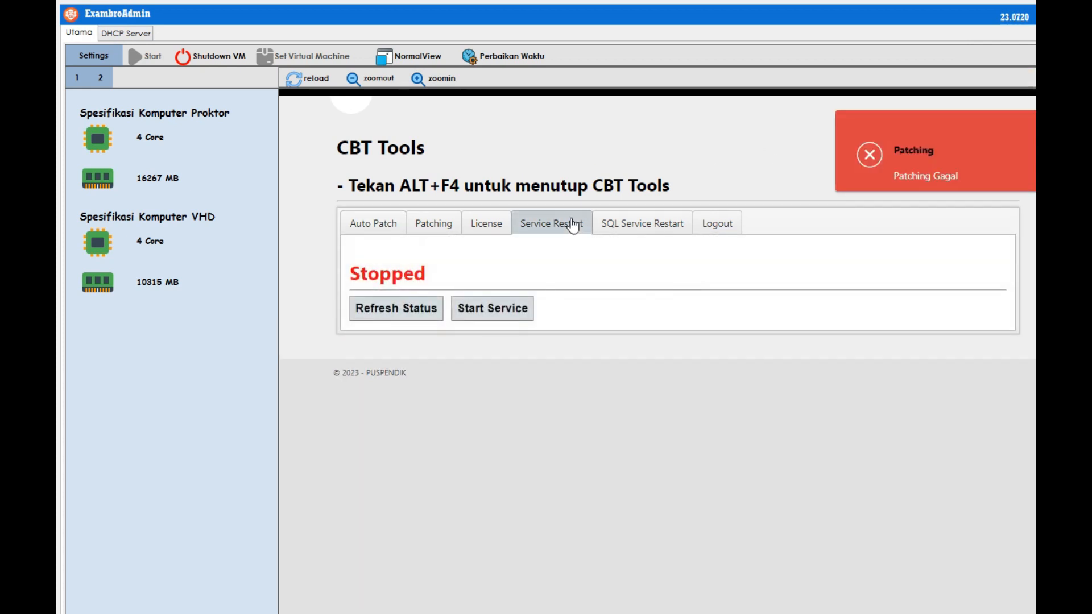
Toggle Start Service and Stop Service until the CBT service reads Running, then refresh CBT Tools.
click(496, 310)
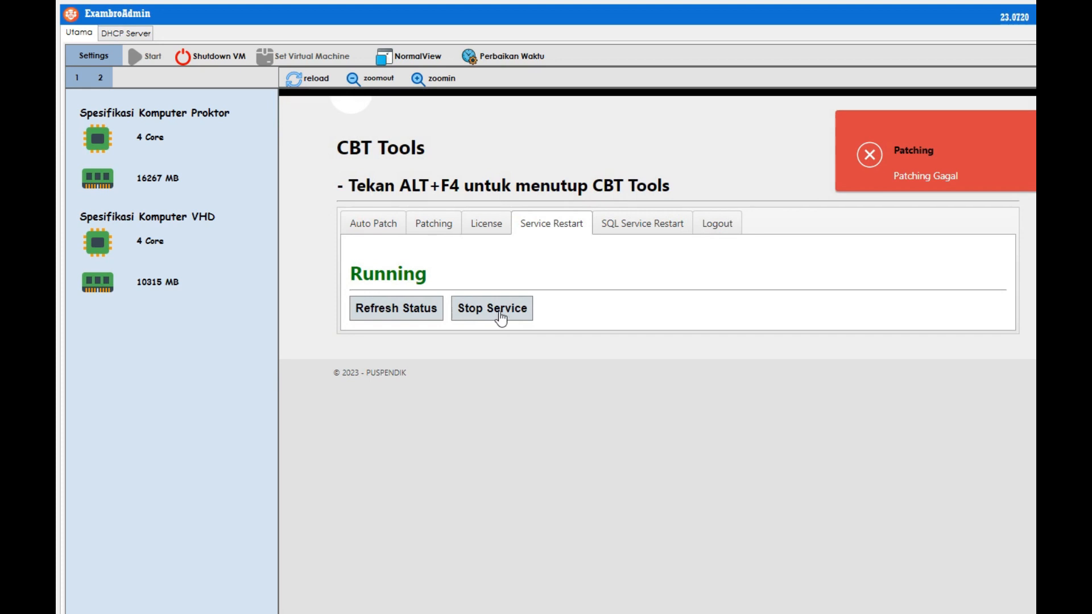
click(499, 313)
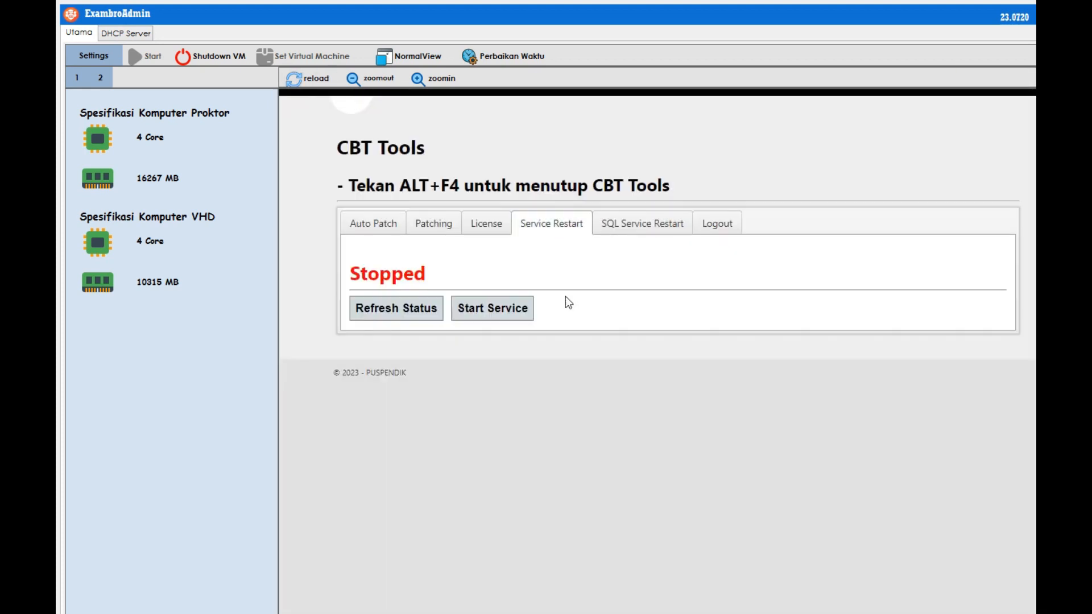
click(496, 316)
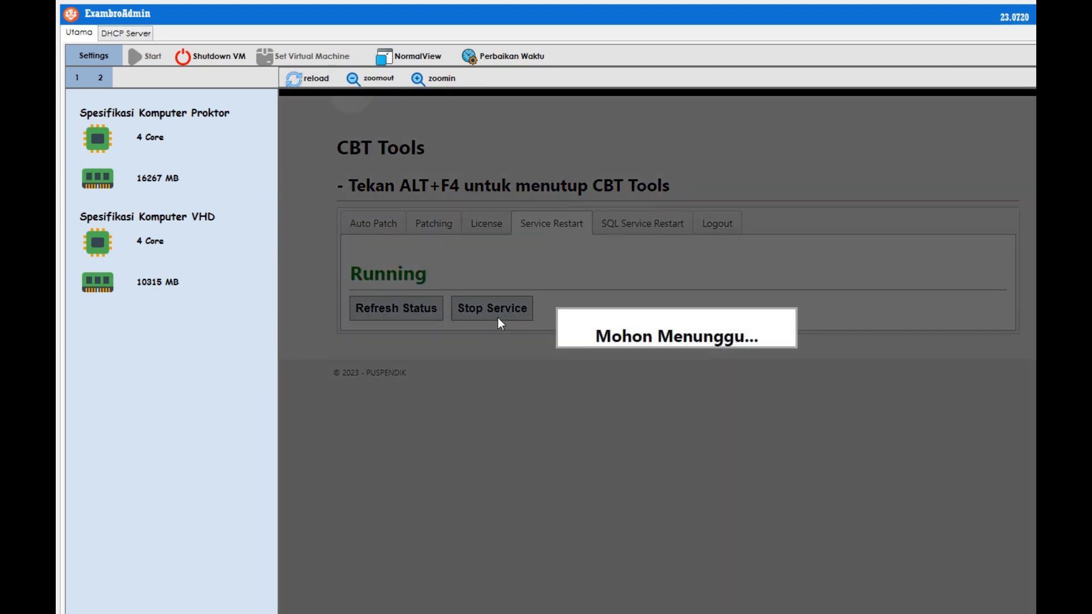
click(515, 322)
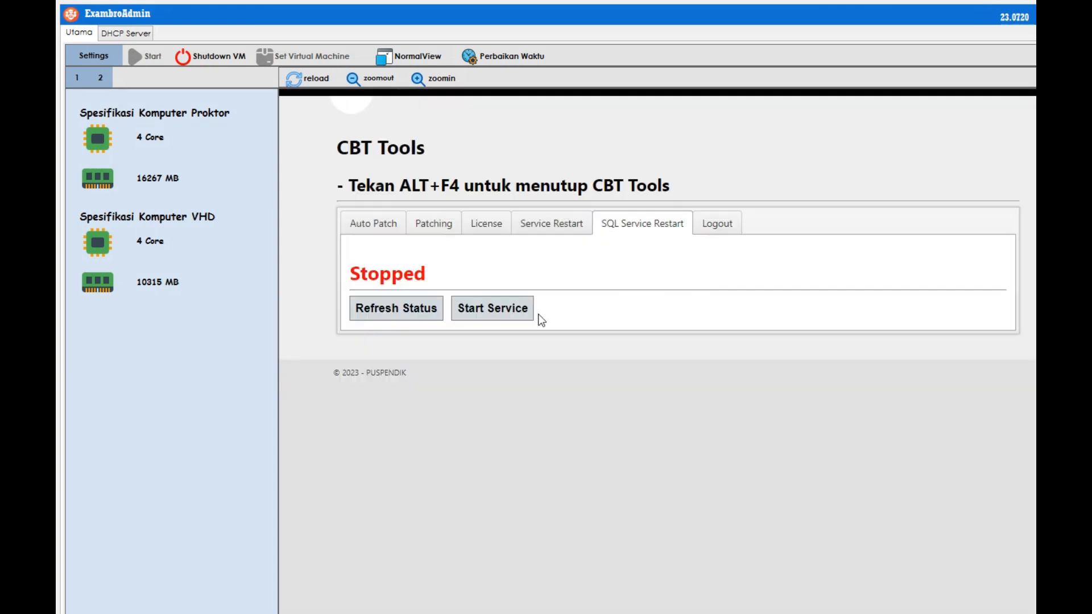
click(504, 310)
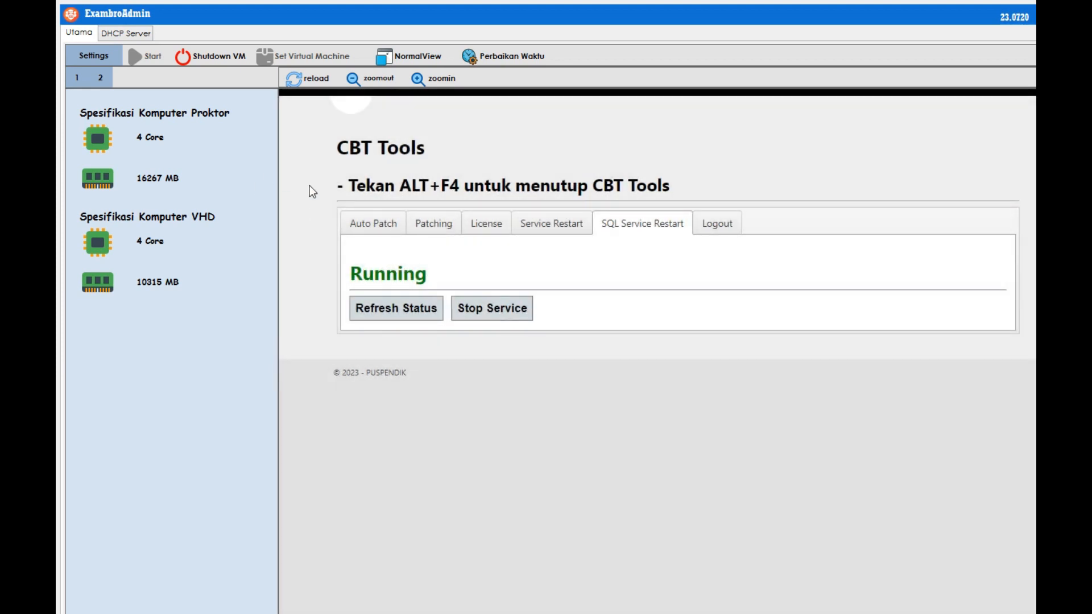
click(305, 79)
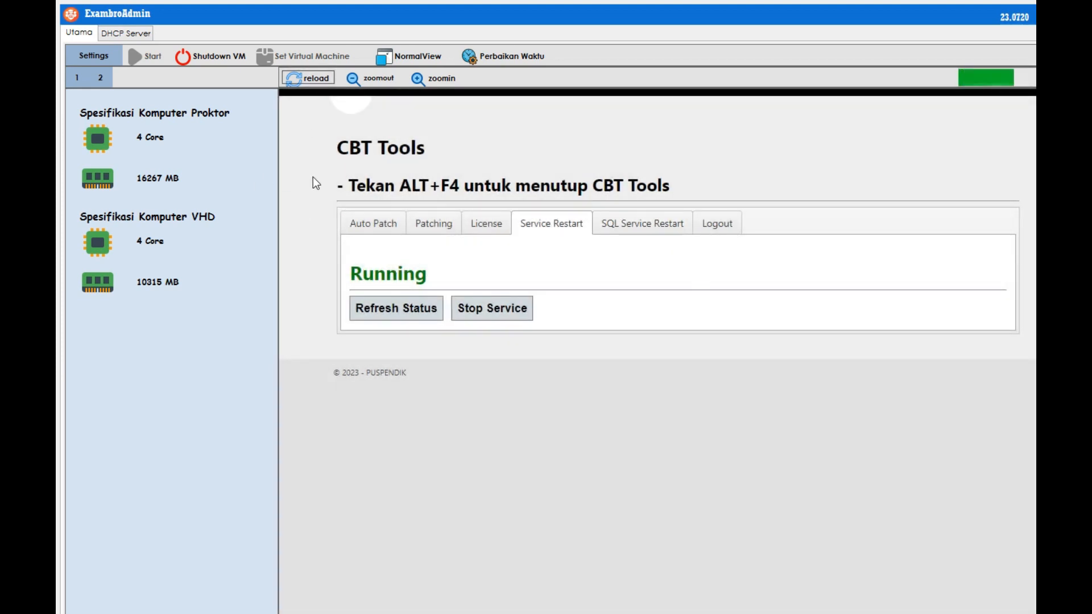
Reopen CBT Tools, apply the Pembaharuan patch, and verify the CBT and SQL services are Running.
key(alt+F4)
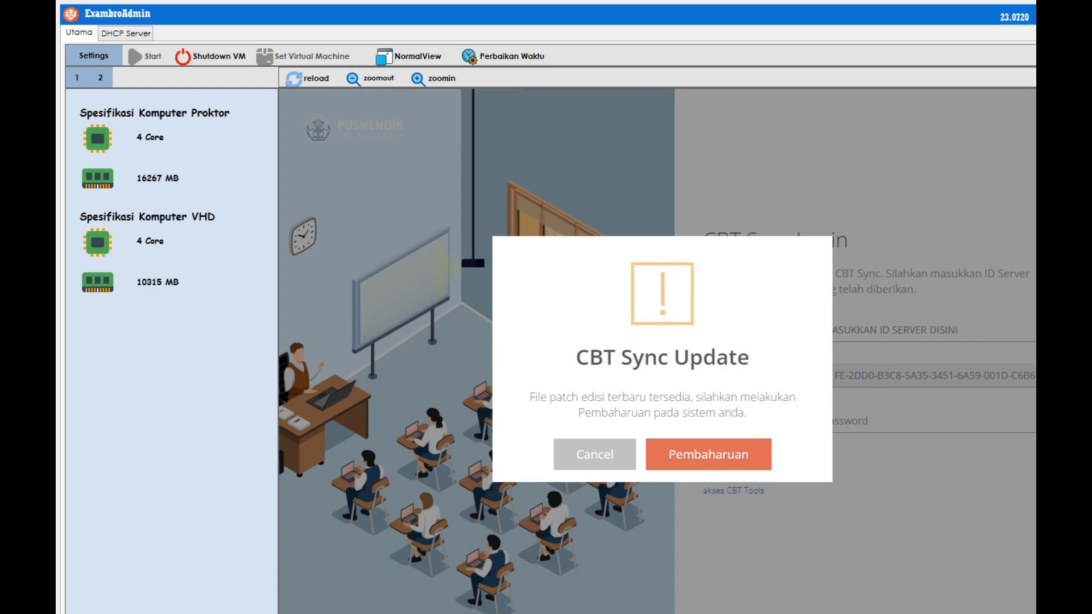
click(713, 461)
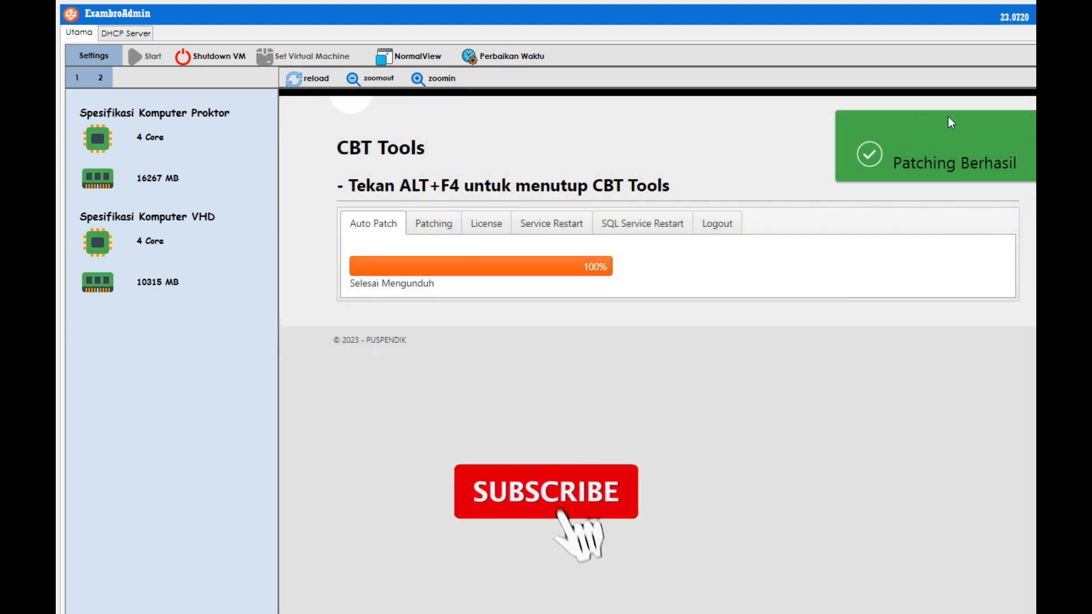
click(547, 224)
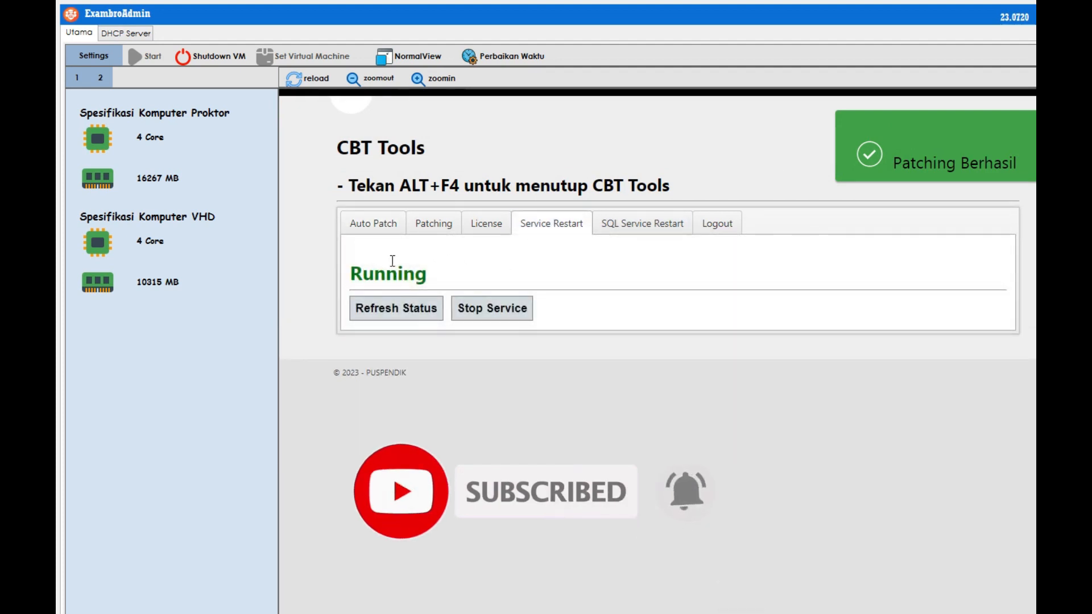
click(638, 228)
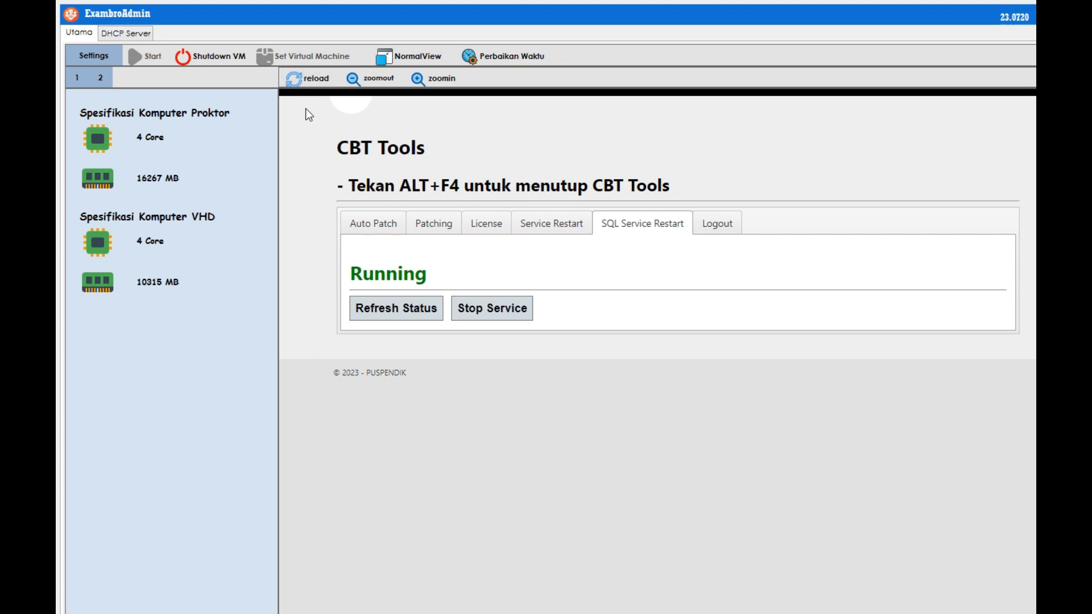
Refresh the CBT Tools page and log out of CBT Tools.
click(369, 228)
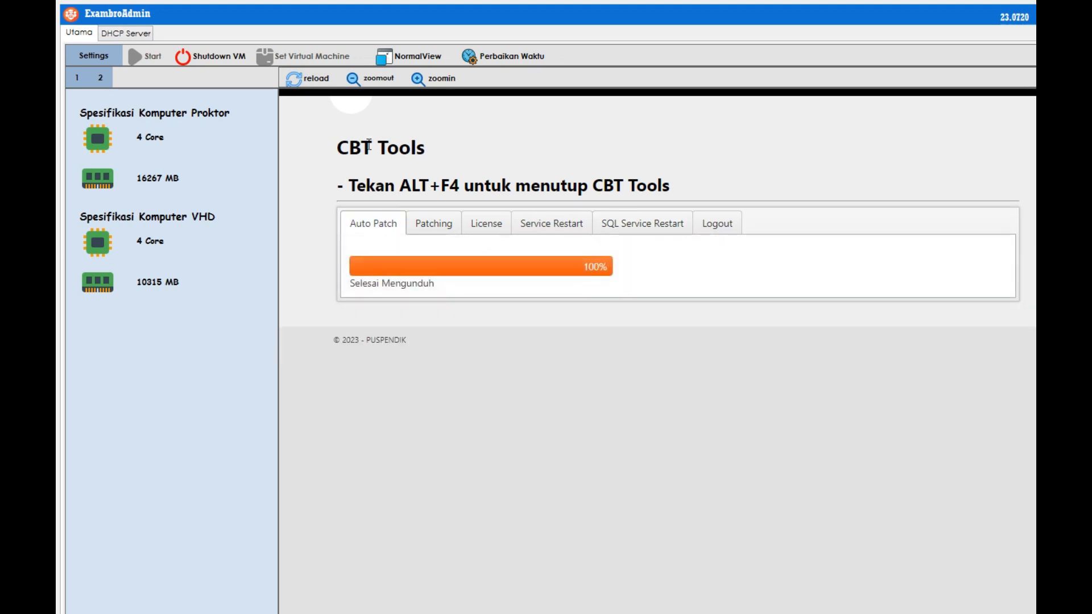
click(308, 79)
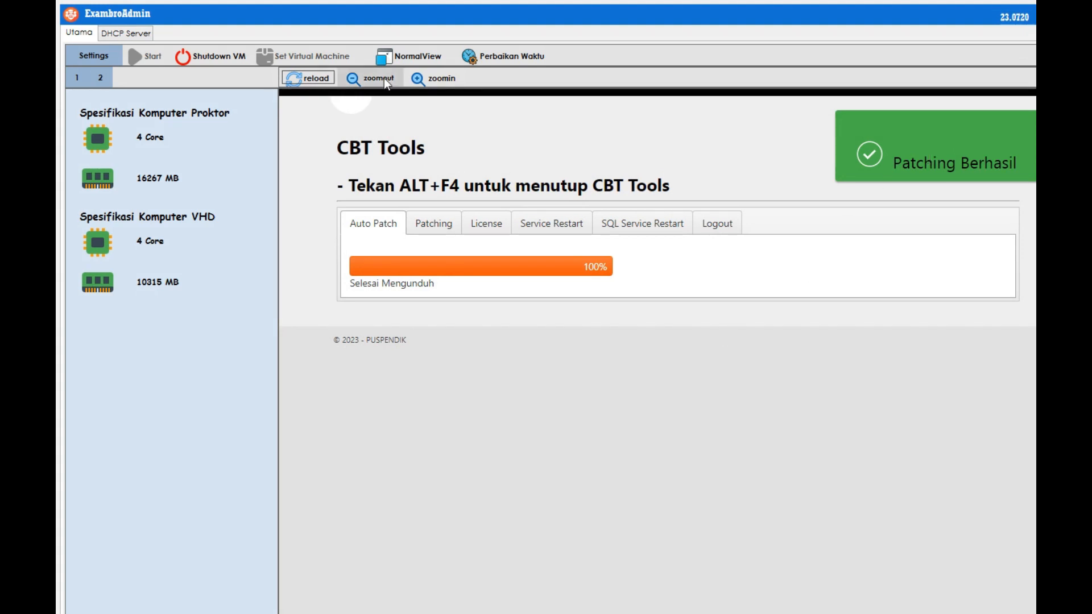
click(106, 76)
click(107, 77)
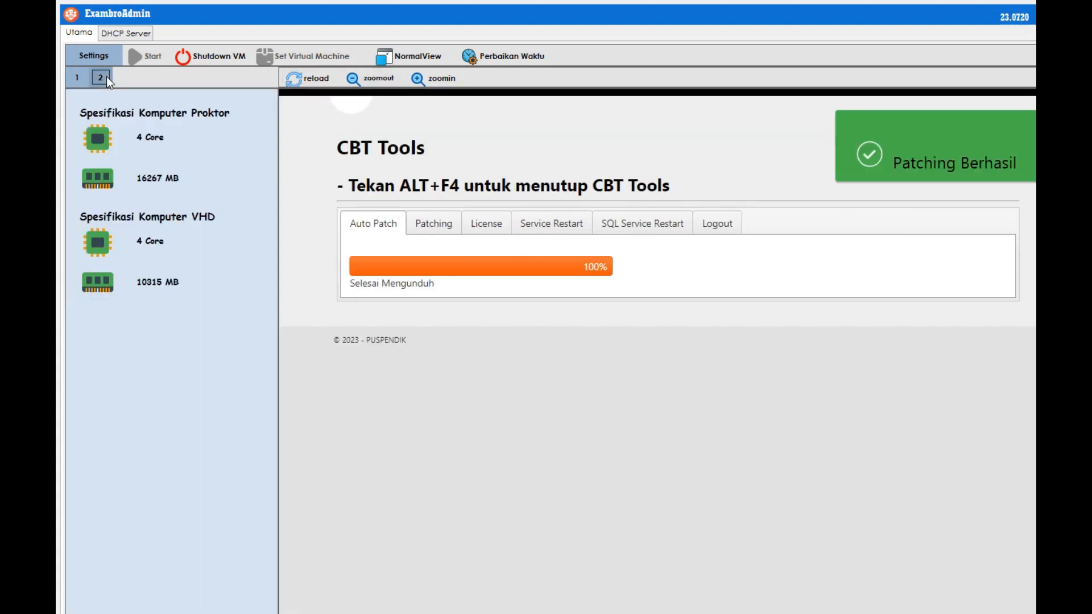
click(717, 222)
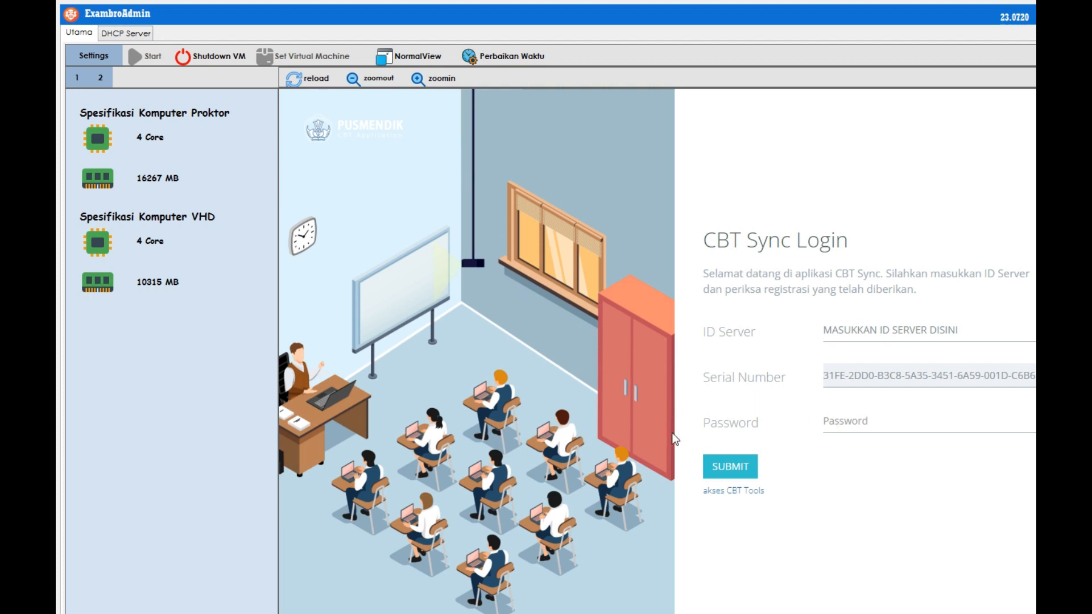
Return to the normal CBT Sync view and go to the Backup dan Hapus page.
click(414, 56)
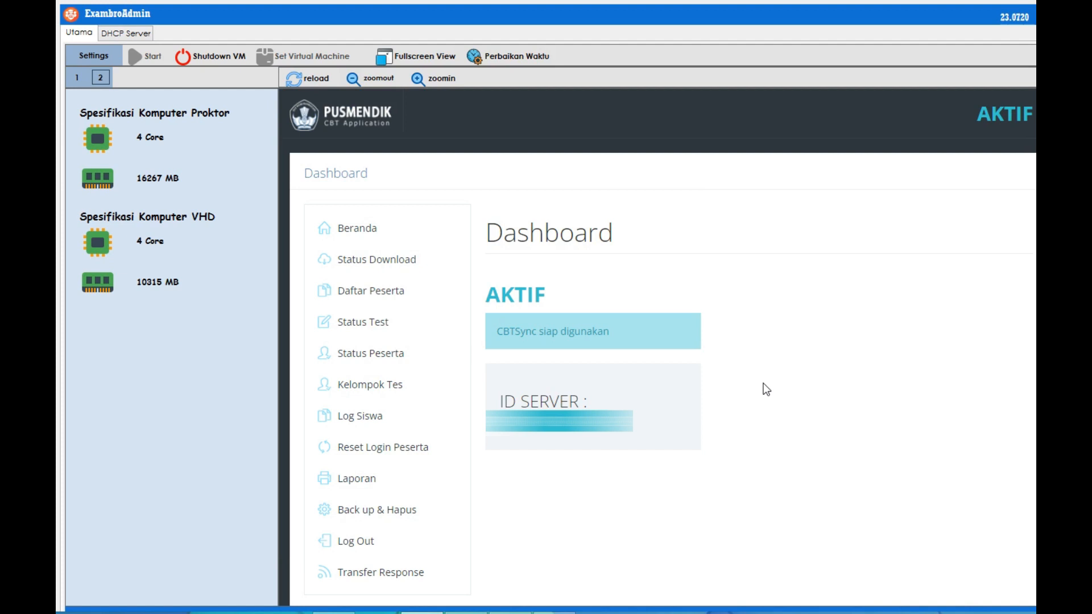
mouse_move(333, 611)
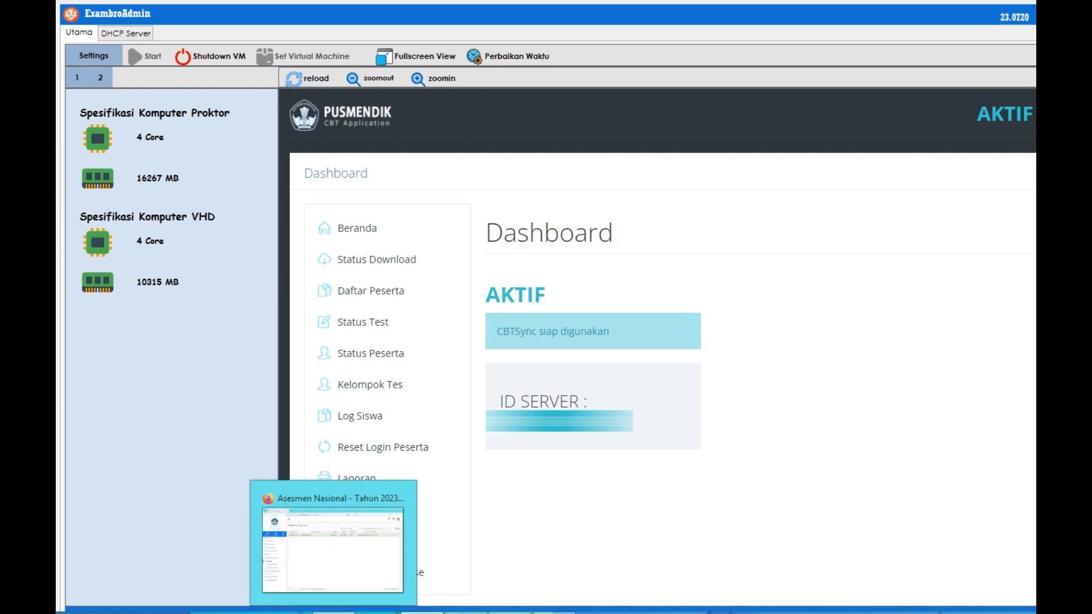
click(372, 514)
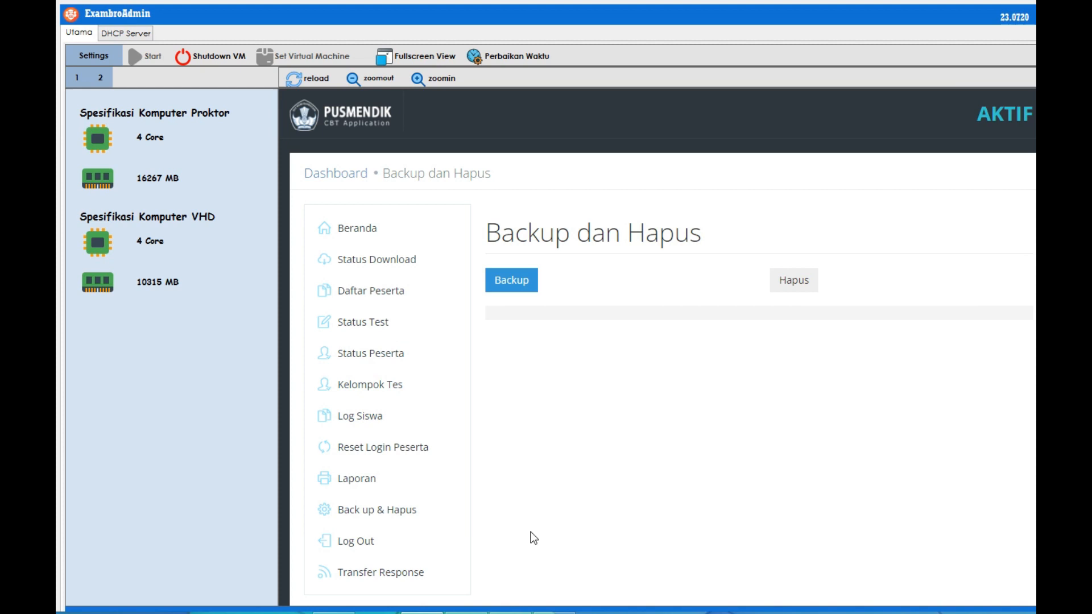
Run Backup and save the backup file into the Ujian Simulasi 31 Agustus 2023 folder.
click(512, 280)
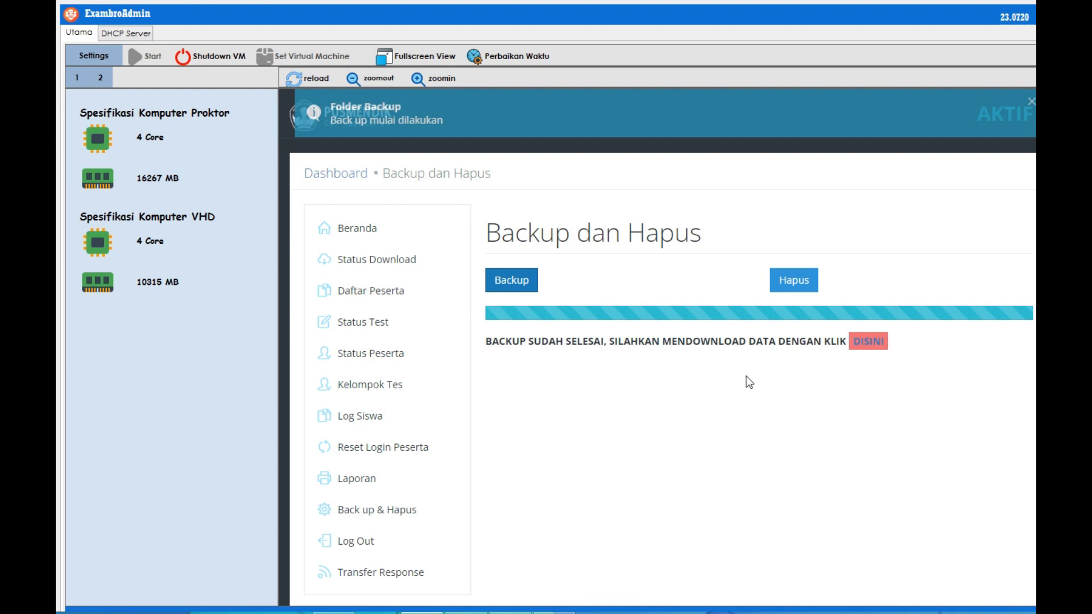
click(867, 346)
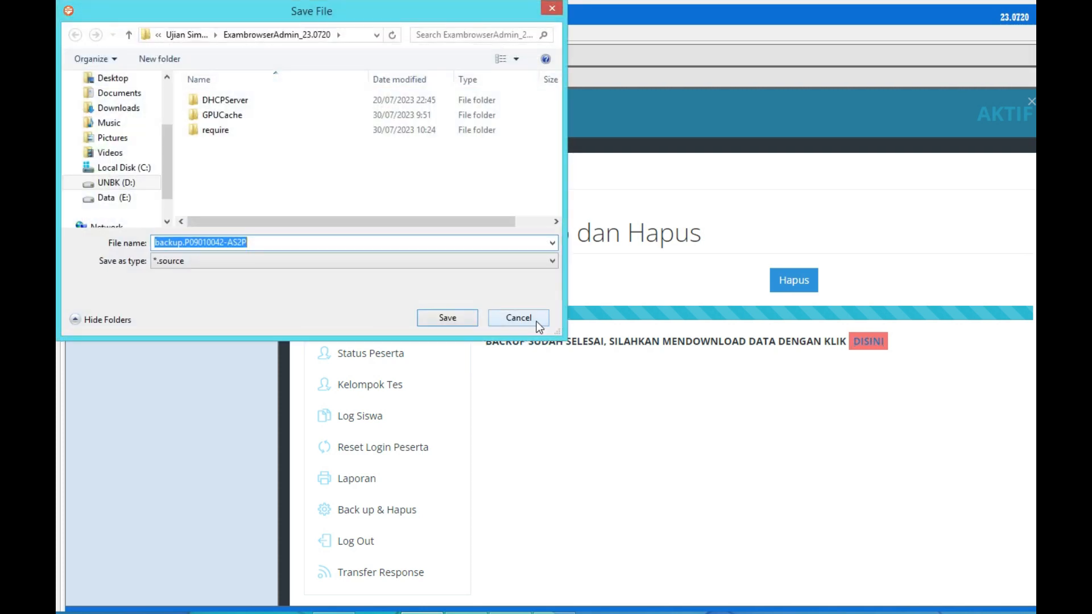
click(128, 35)
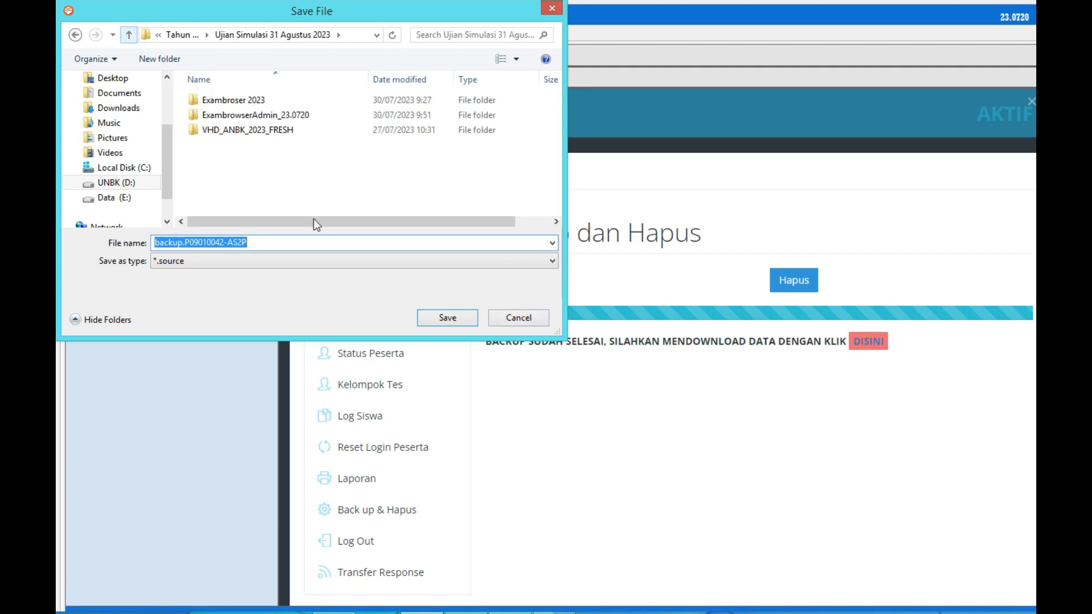
click(445, 318)
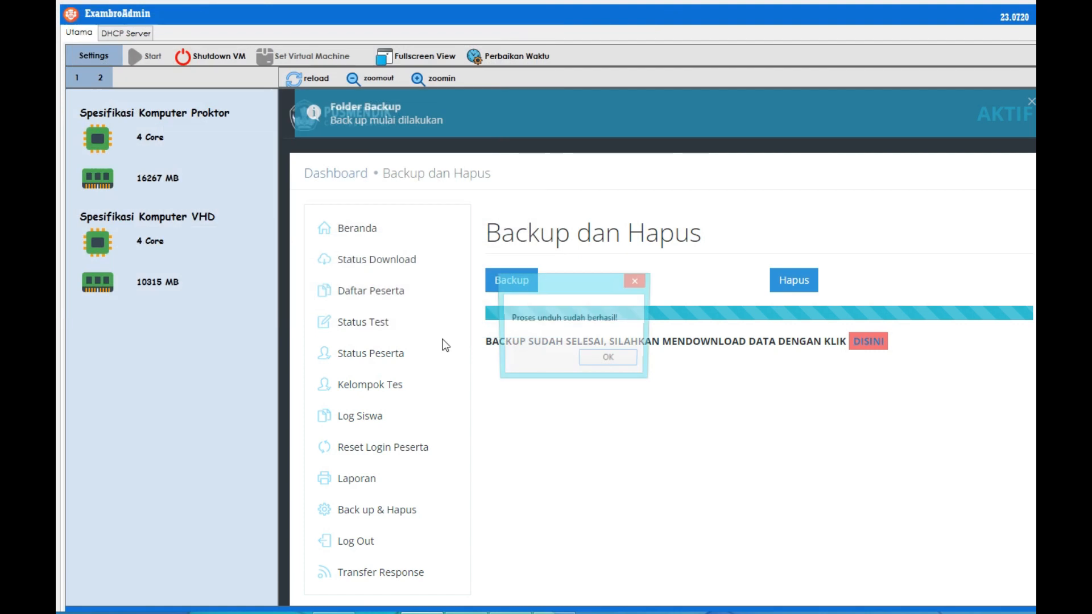
click(605, 361)
Delete all existing exam data with confirmation, then go to the Status Download sync page.
click(790, 284)
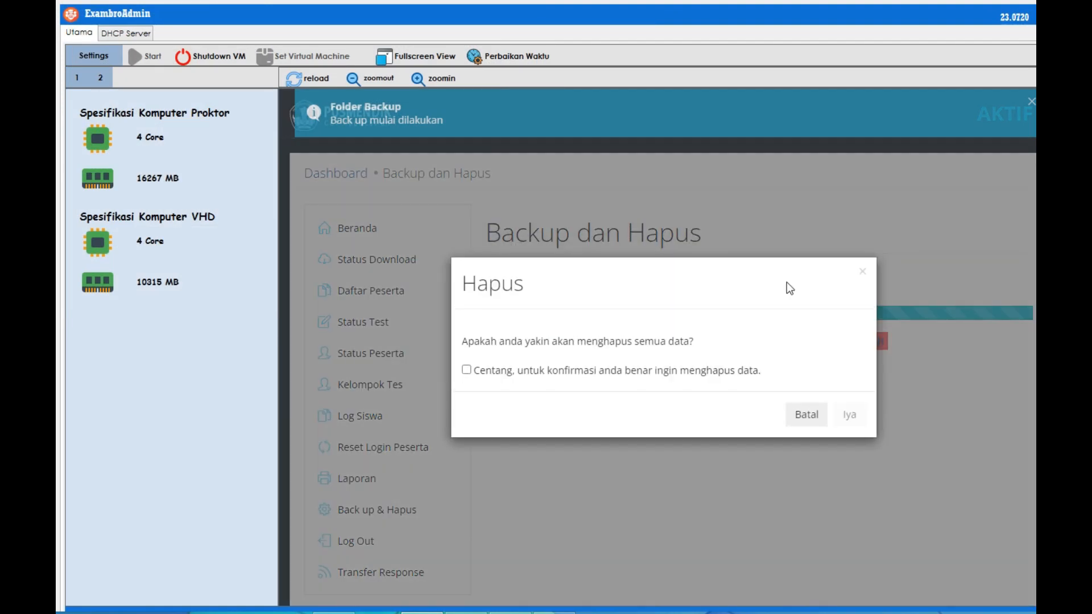
click(467, 370)
click(850, 415)
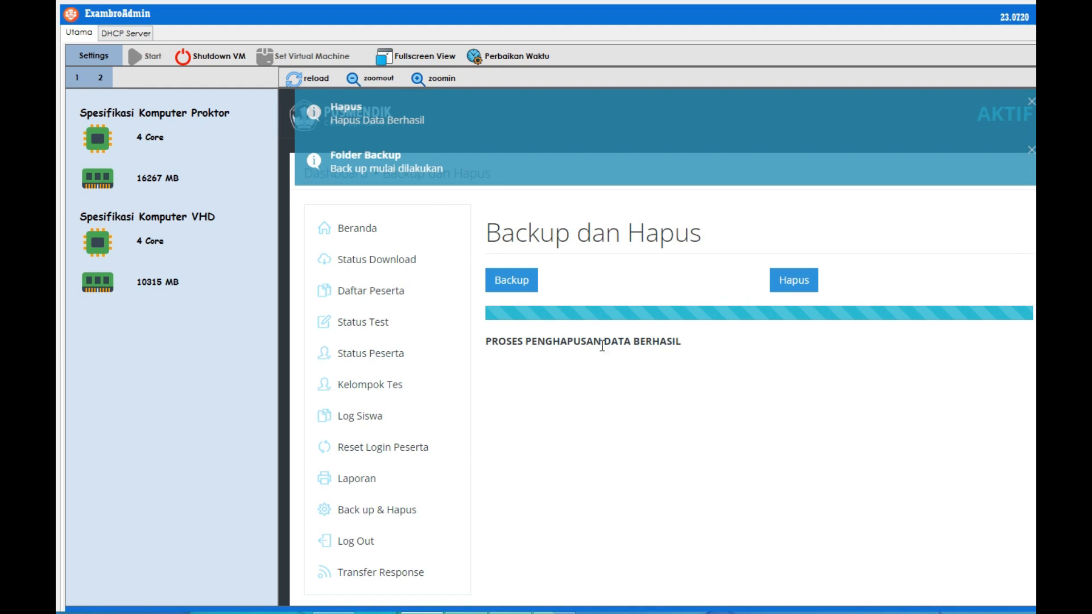
click(389, 264)
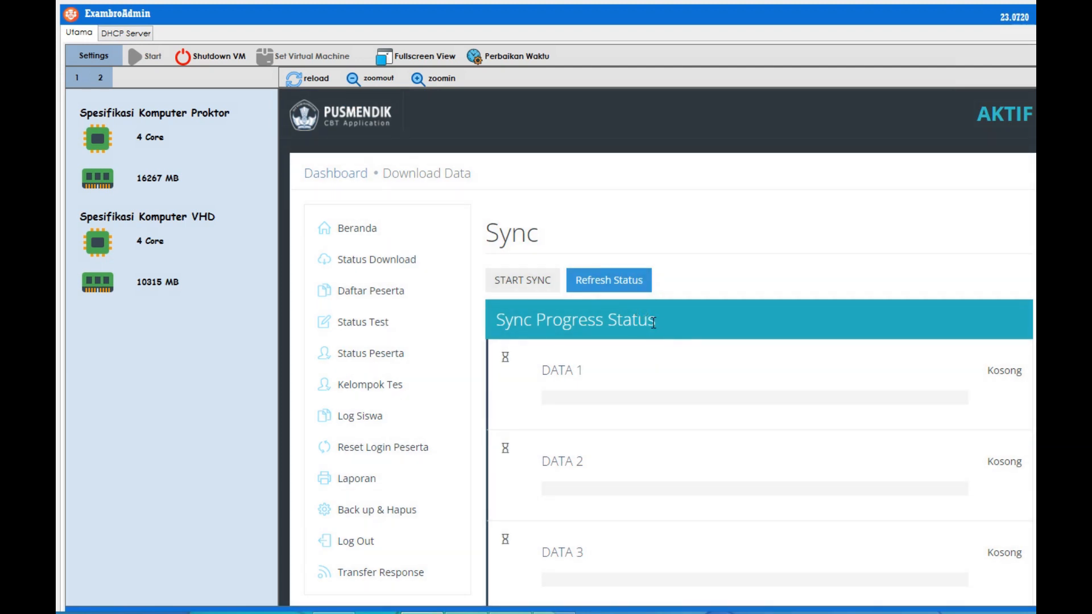
click(604, 280)
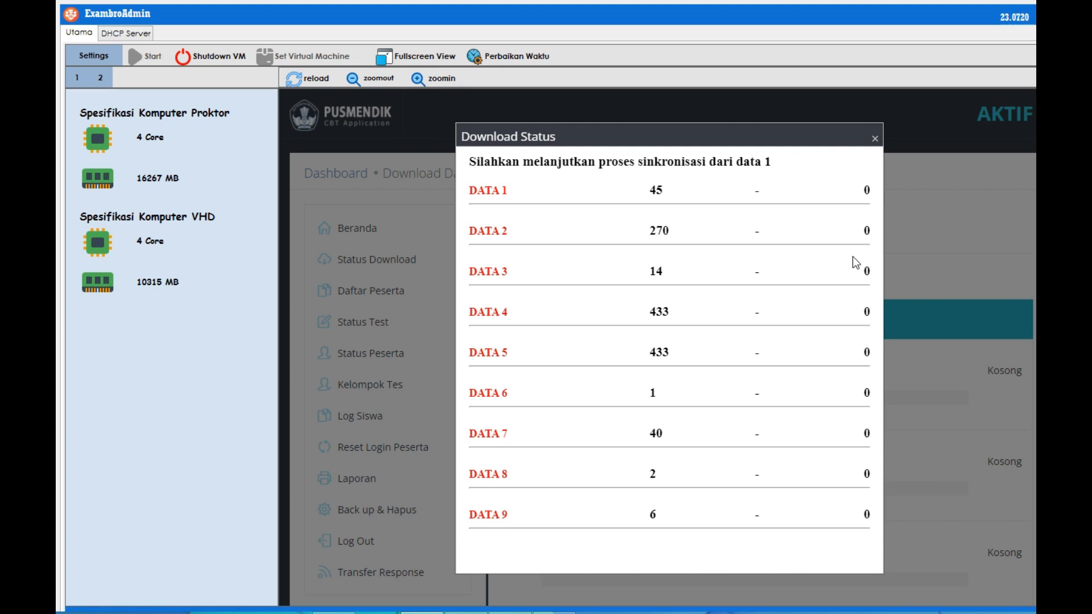
click(875, 139)
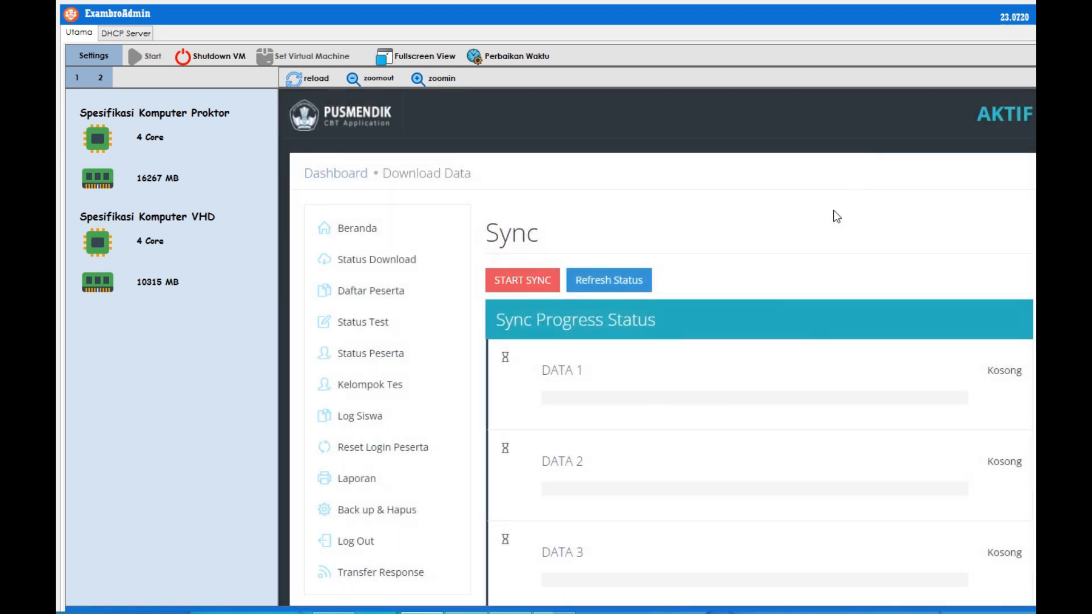
Start Sync and let DATA 1–9 download until all 9 packages read Selesai.
click(515, 280)
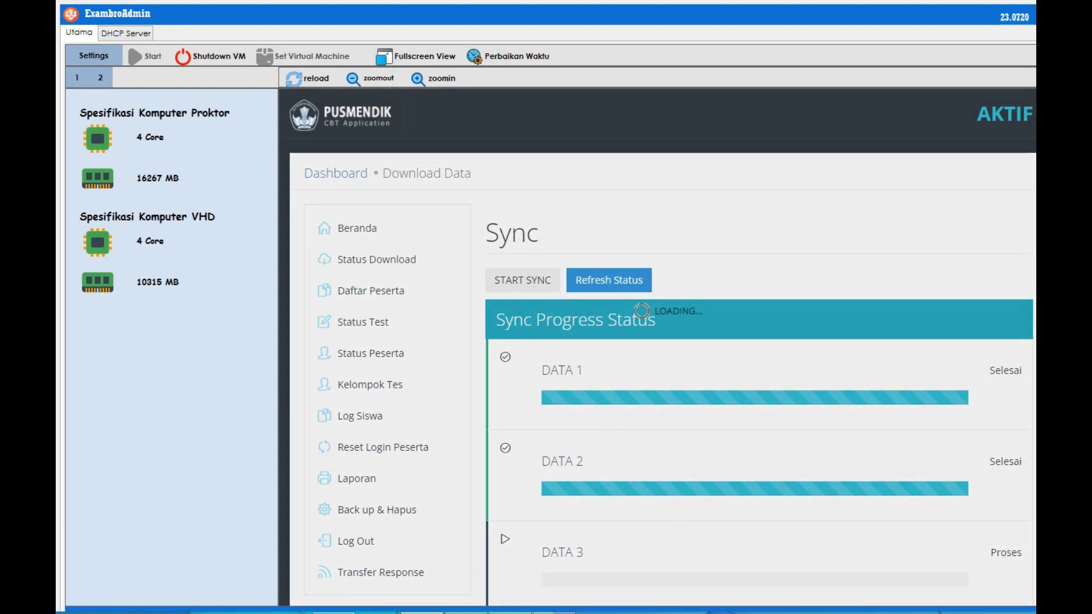
scroll(662, 347, down, 5)
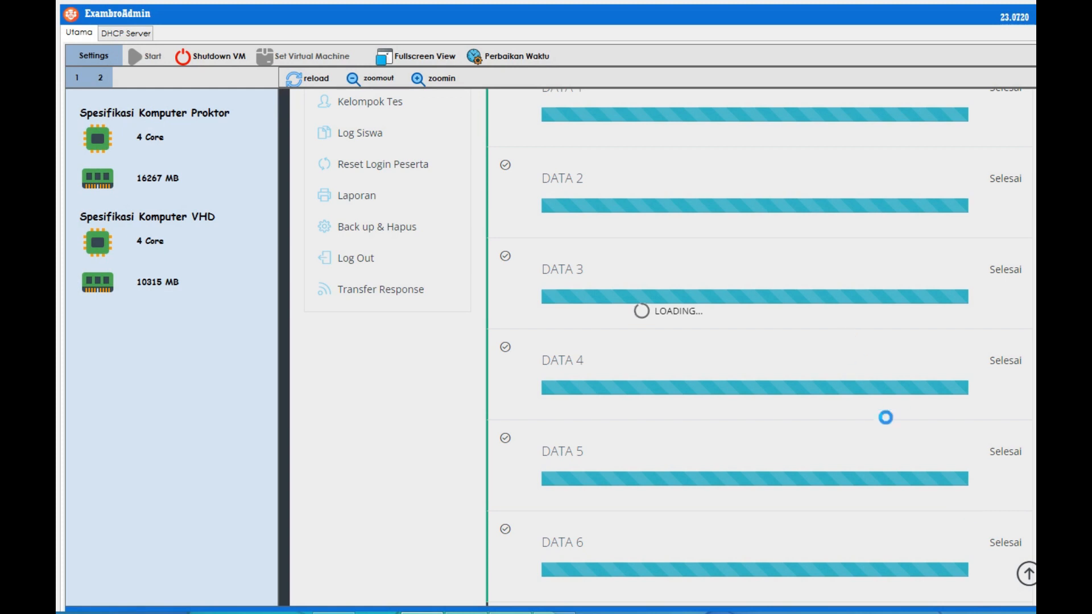
scroll(762, 347, down, 5)
scroll(663, 347, down, 2)
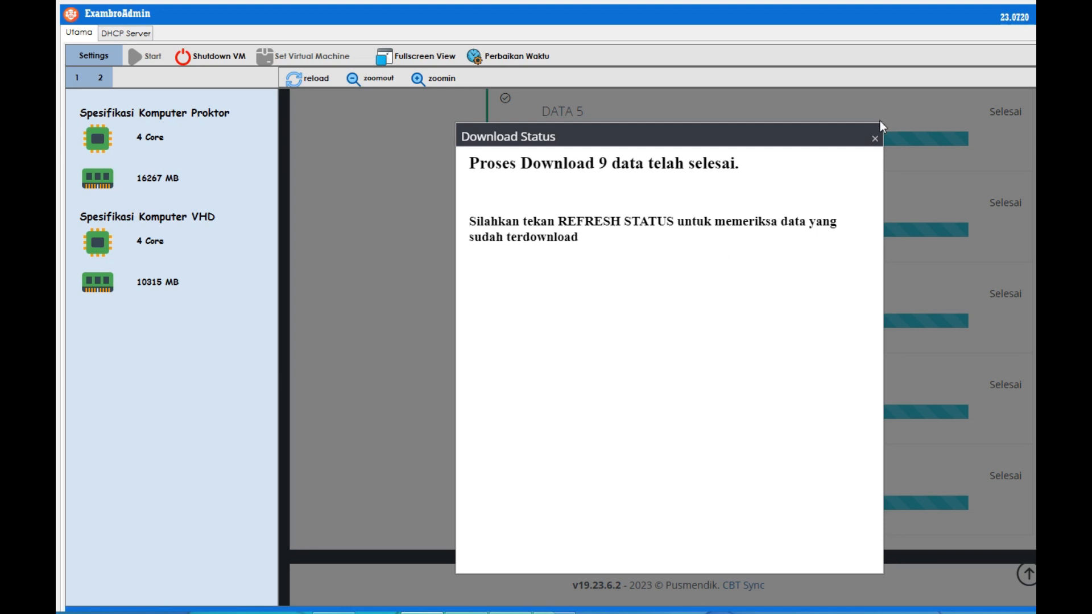
Close the Download Status notice and refresh the status so DATA 1–3 show Selesai.
click(874, 138)
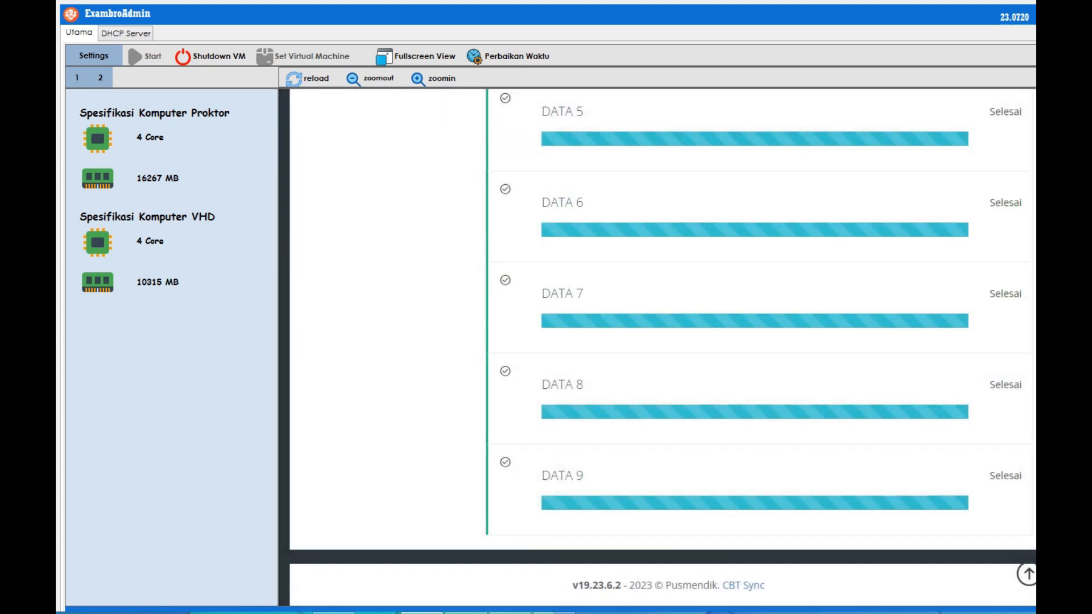
scroll(662, 349, up, 3)
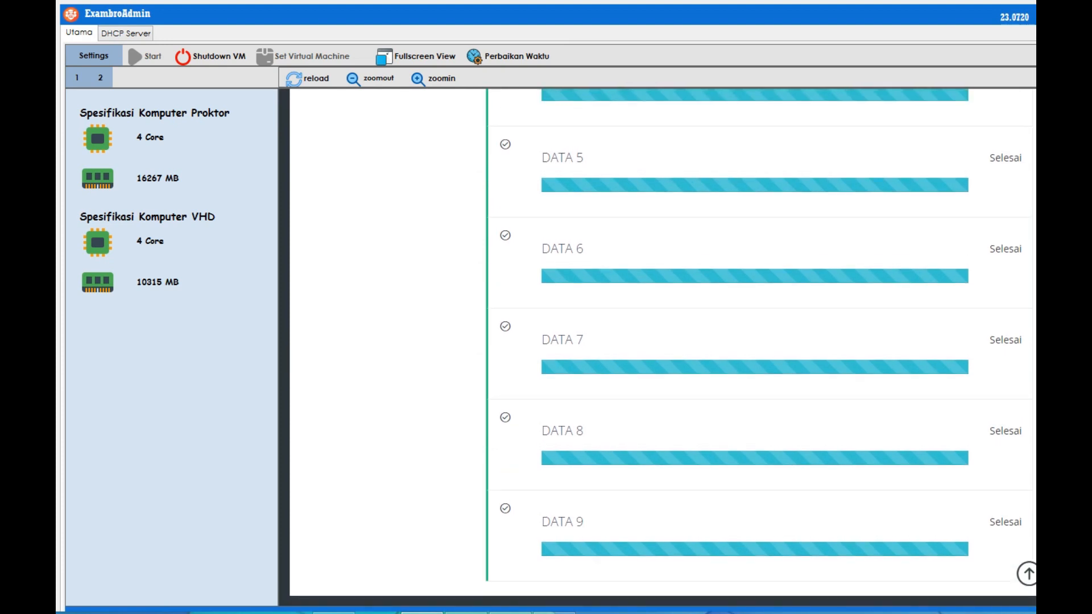
scroll(662, 349, up, 8)
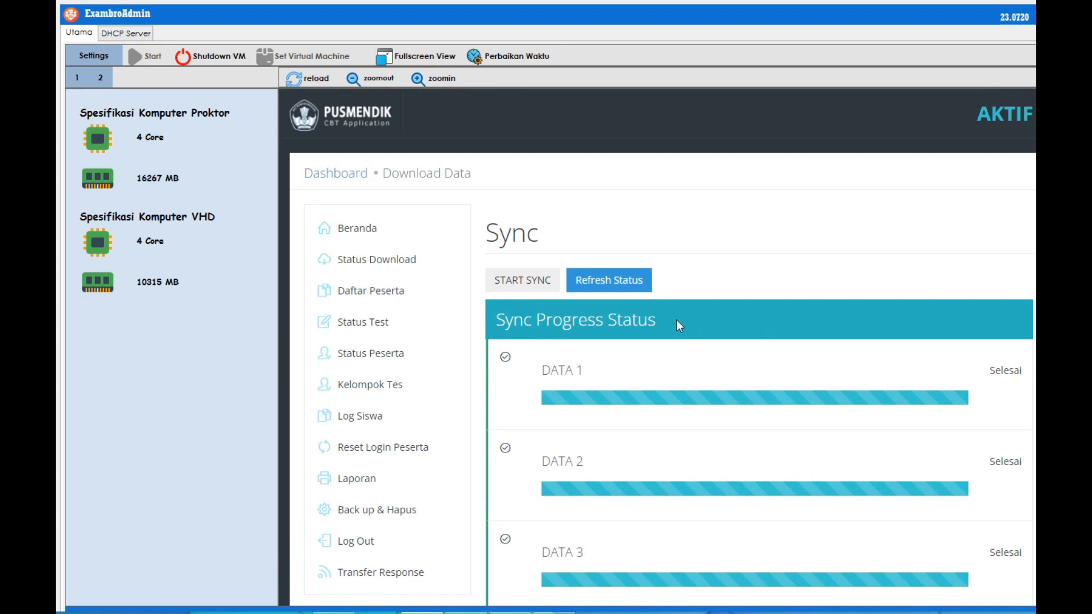
click(639, 278)
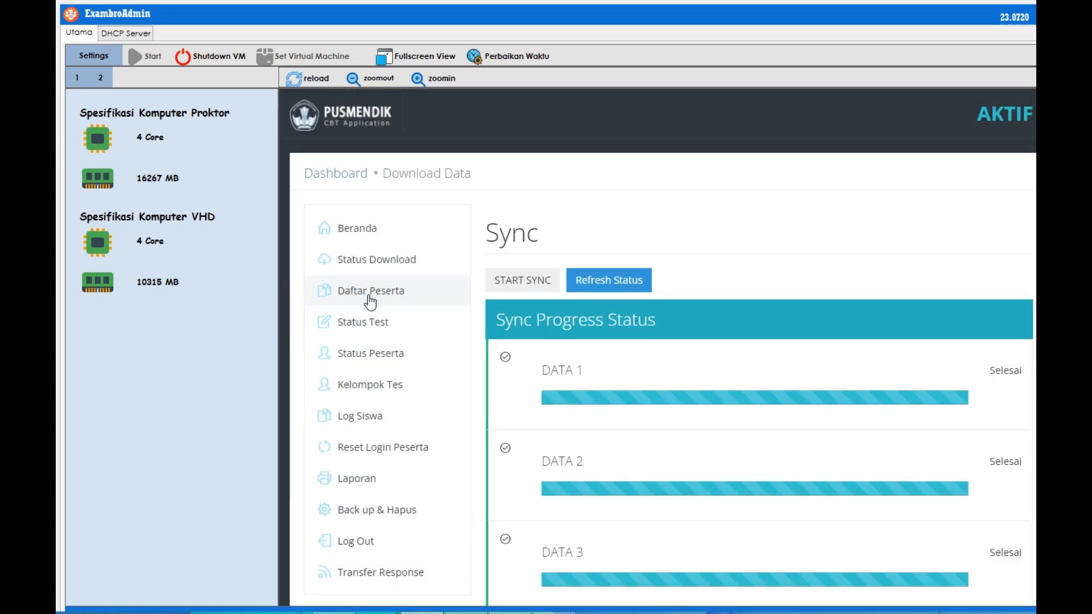
Review the 45 participants in Daftar Peserta, then go to the Status Peserta page.
click(369, 291)
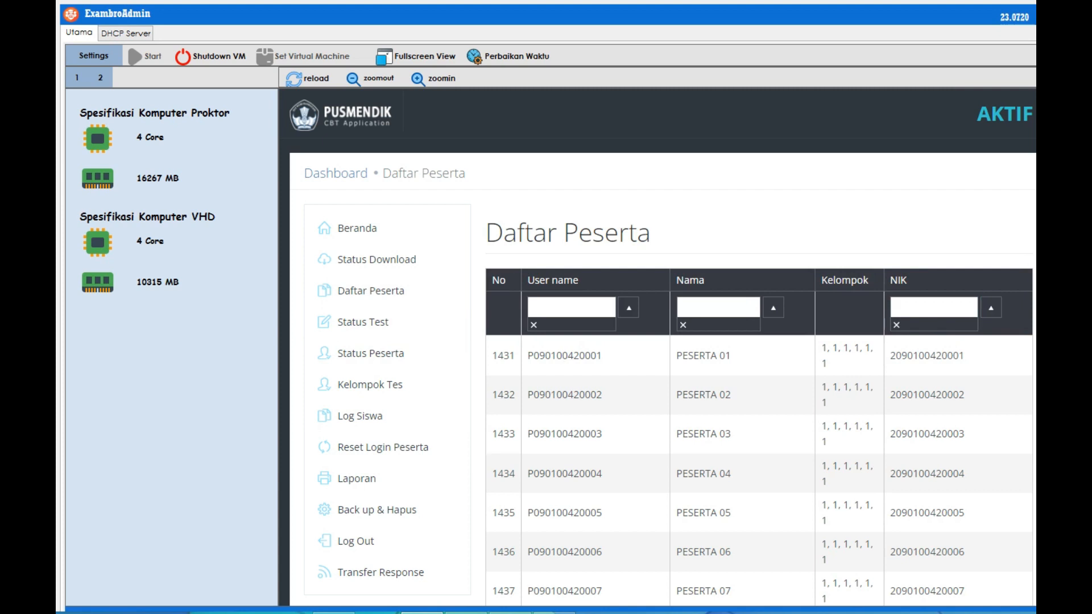
scroll(663, 348, down, 3)
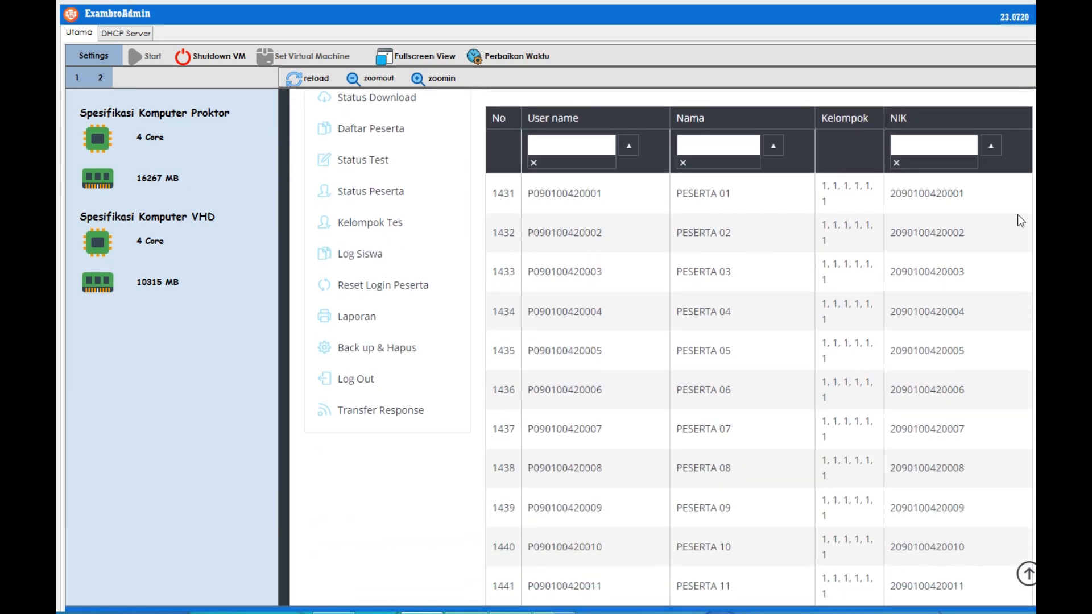
scroll(676, 348, down, 10)
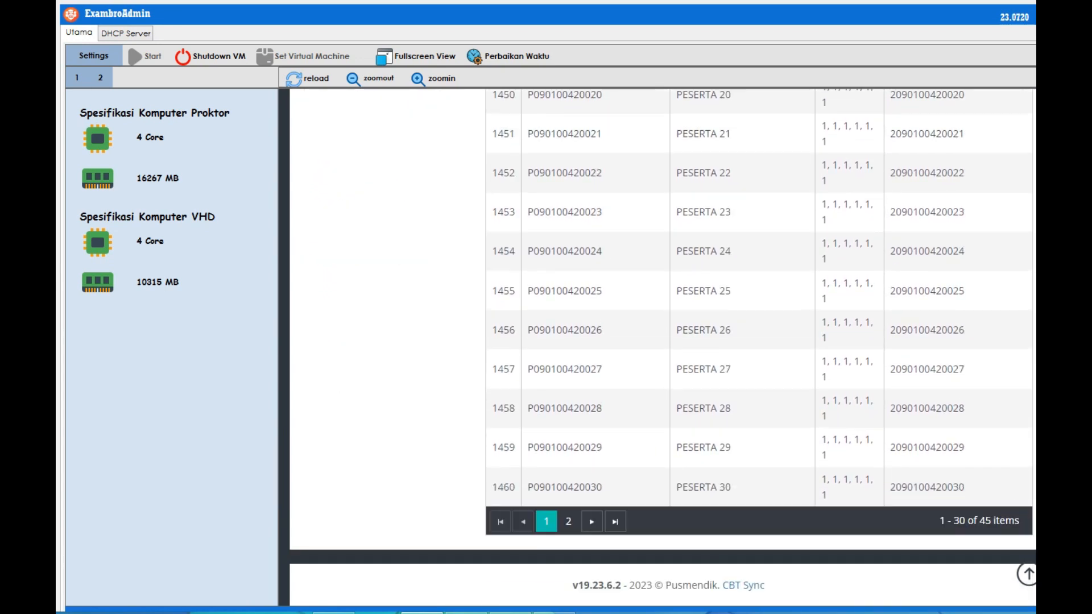
scroll(662, 348, up, 15)
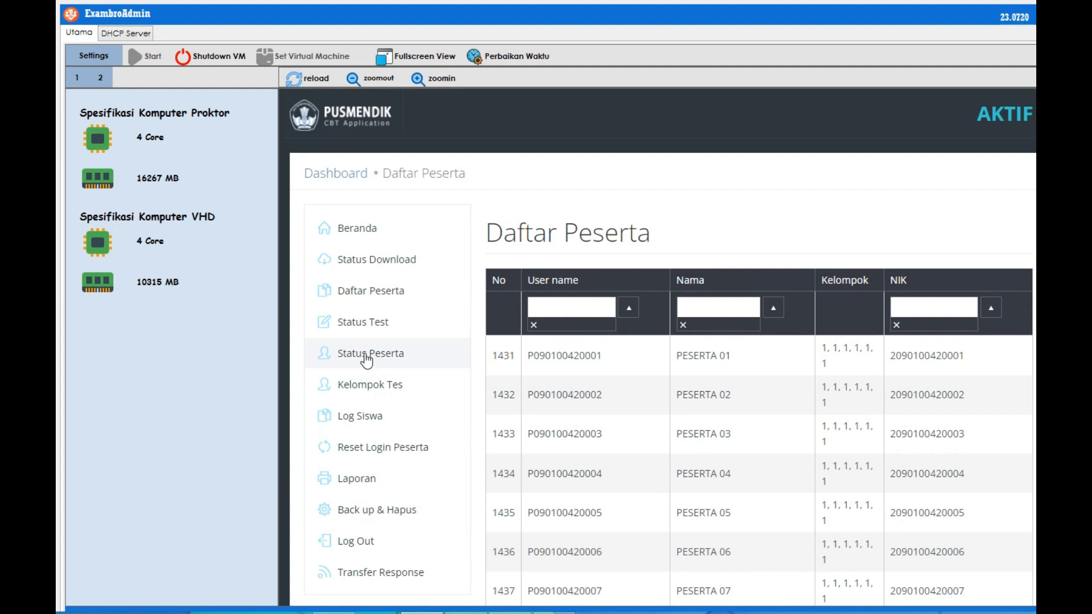
click(371, 324)
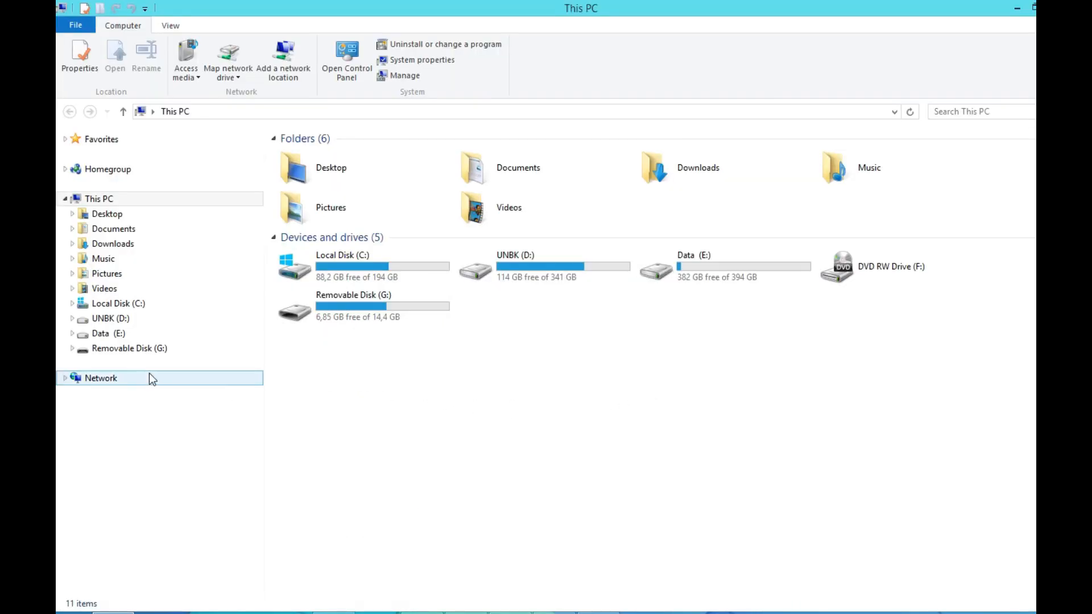
Create a folder named TransferresponseANBK2023 on Removable Disk (G:) and select it.
click(151, 349)
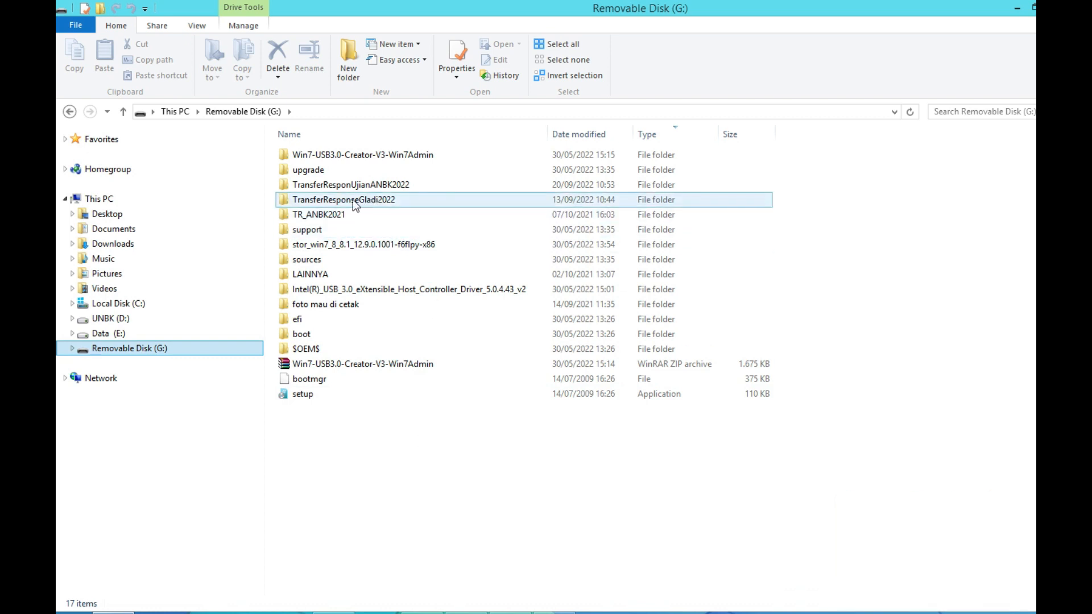
key(ctrl+shift+n)
text(Transferresponse)
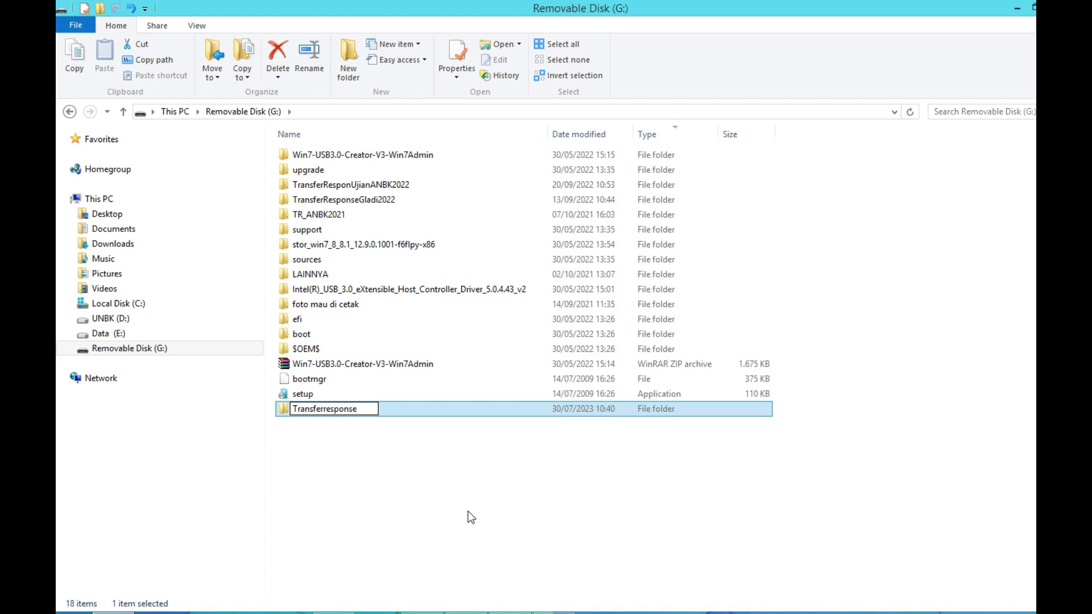
text(ANBK2023)
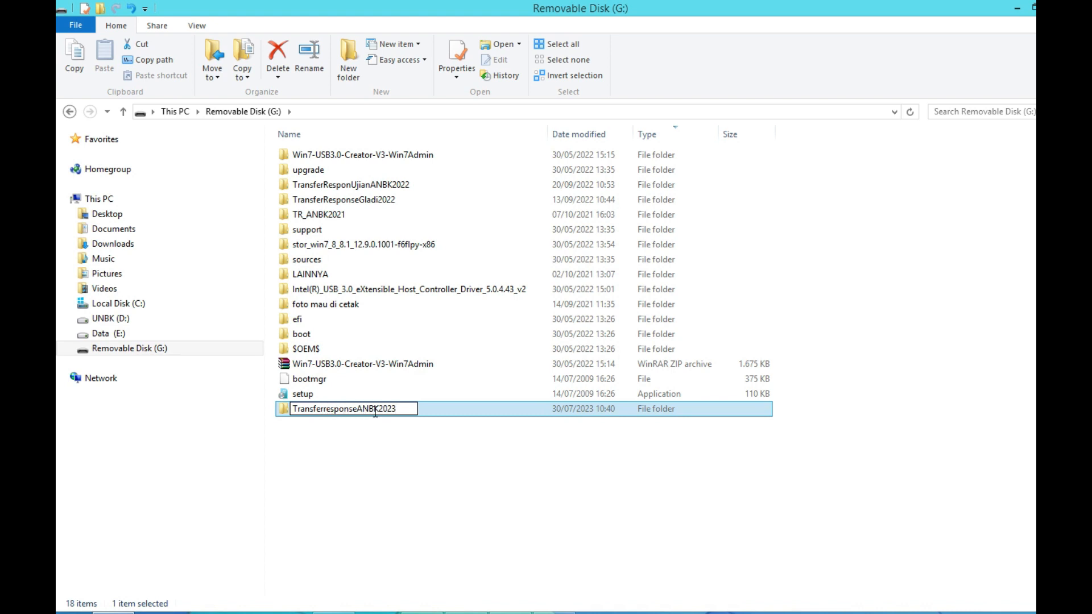
drag(400, 410, 290, 412)
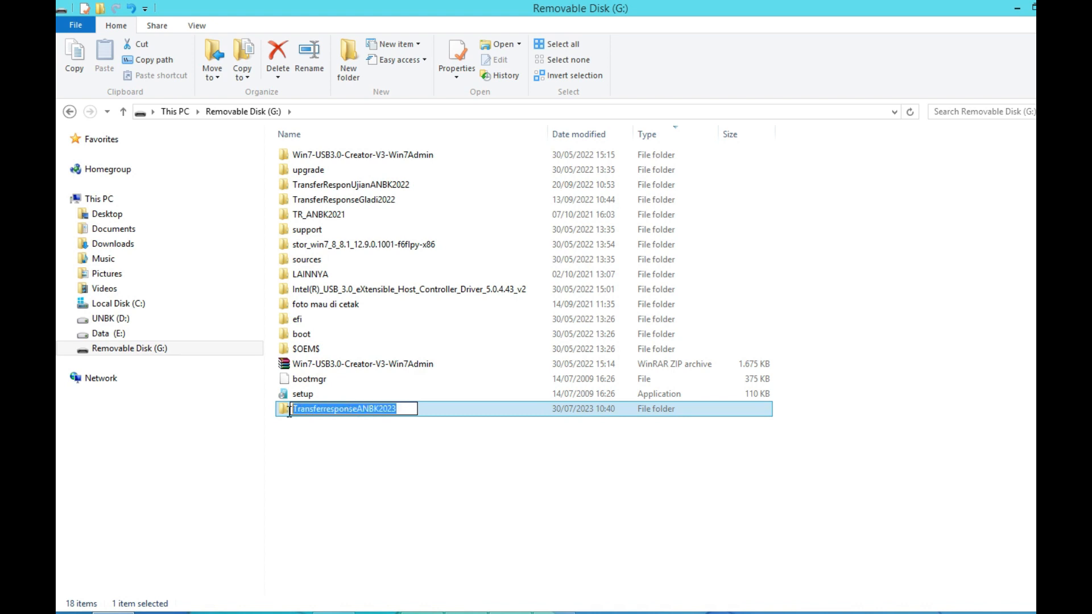
click(377, 463)
click(347, 411)
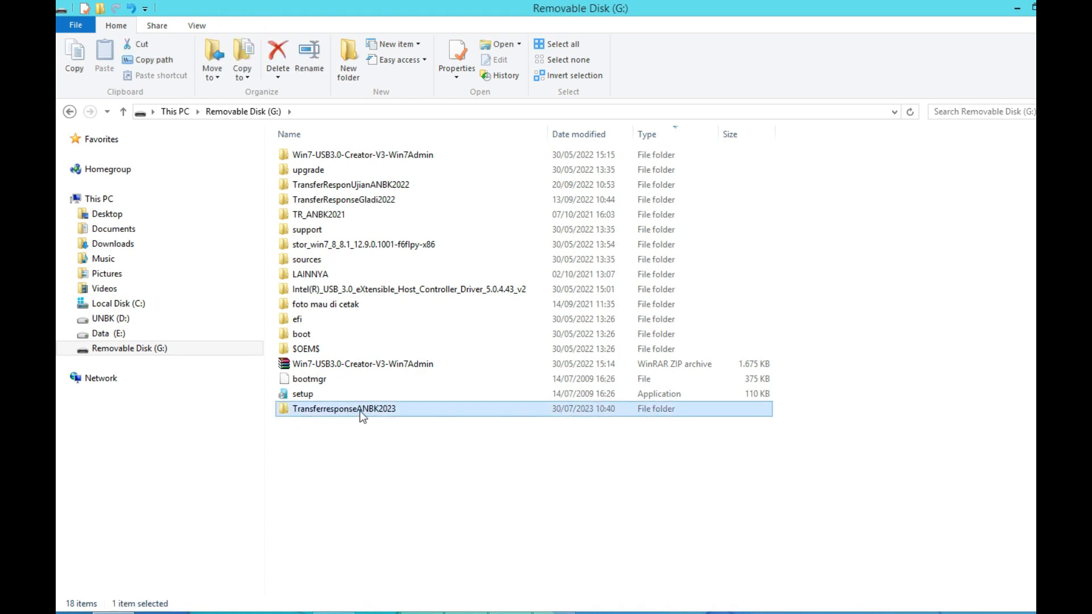
right_click(360, 414)
Share TransferresponseANBK2023 from its Properties Sharing tab with Everyone at Read/Write.
click(408, 600)
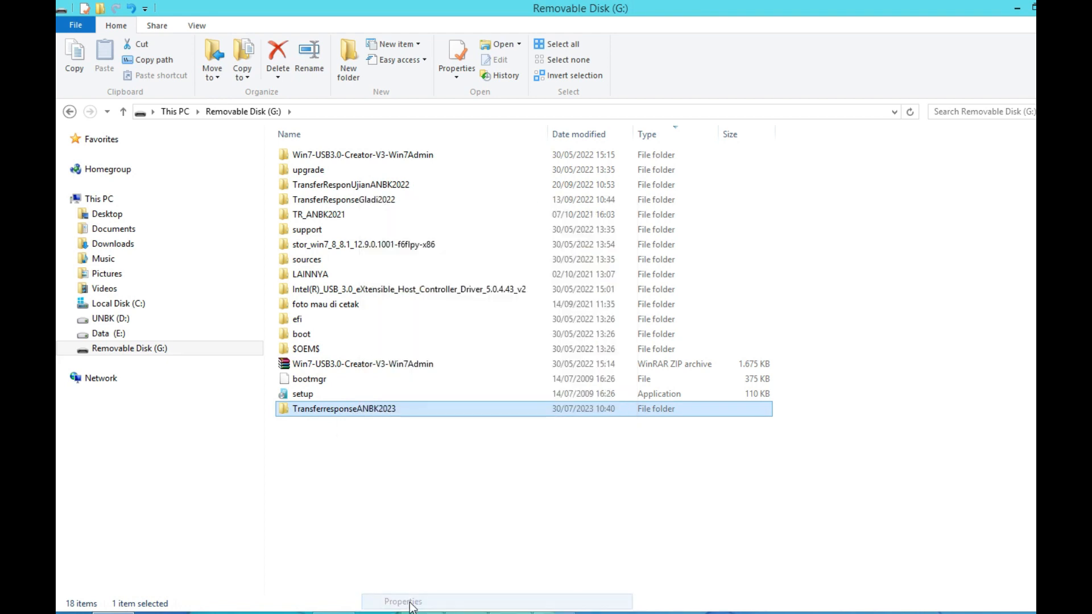
click(421, 297)
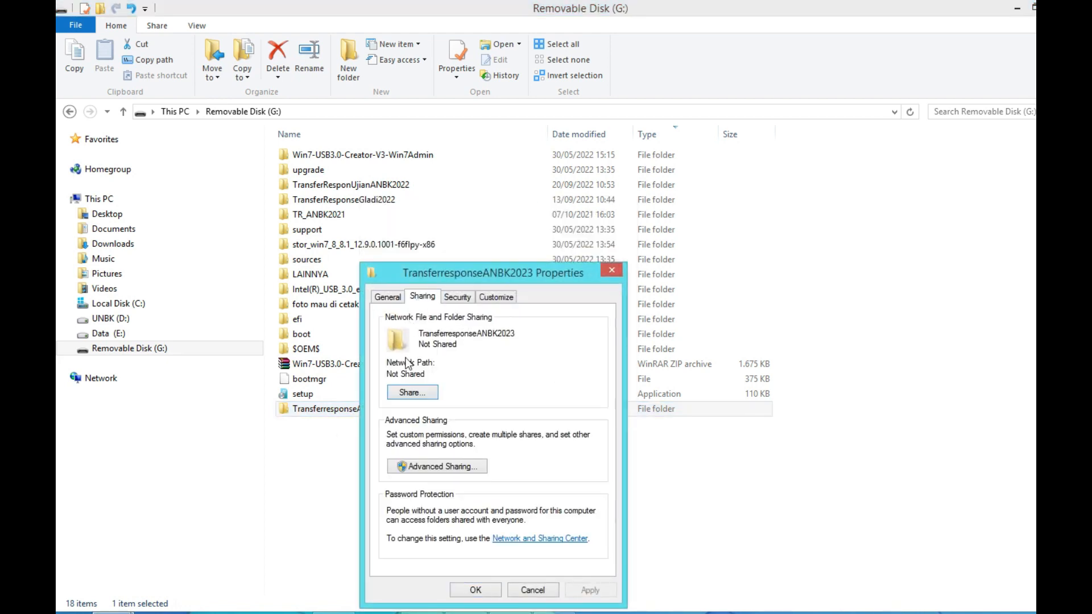
click(412, 397)
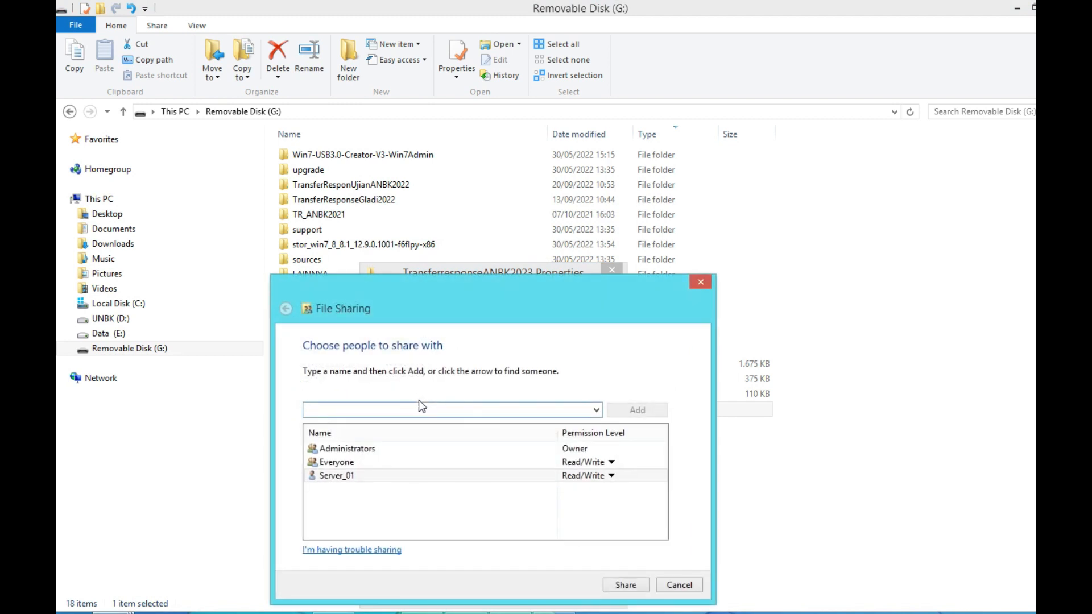
click(353, 464)
click(540, 523)
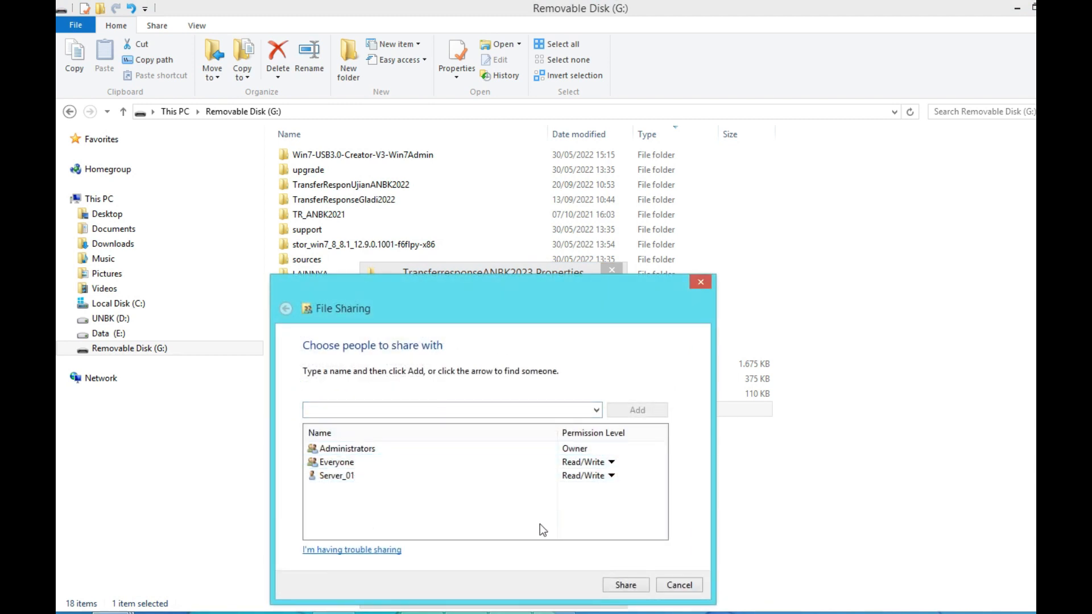
click(620, 585)
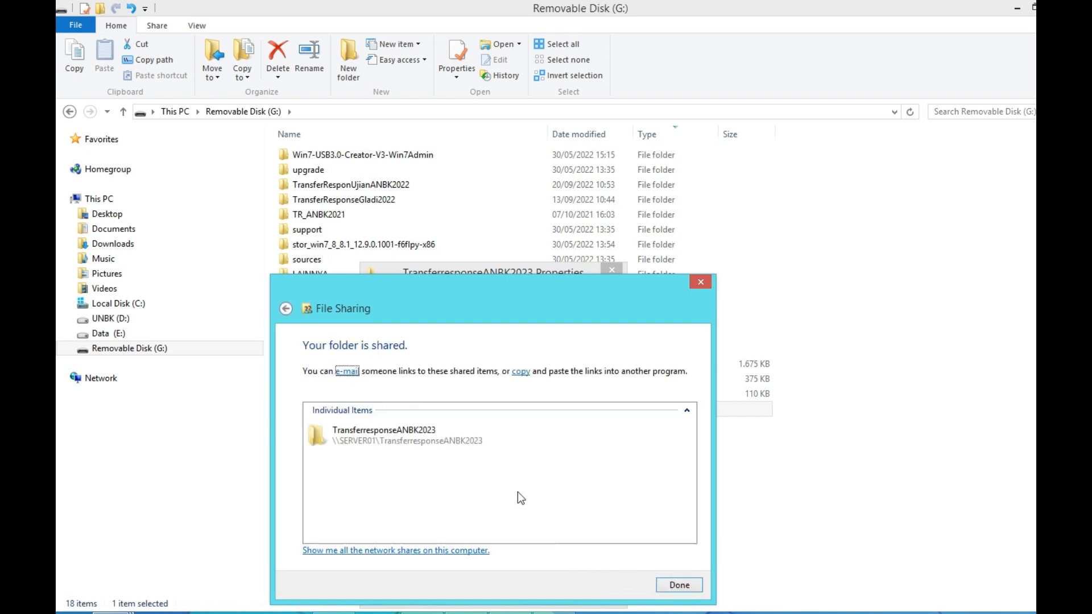
click(680, 586)
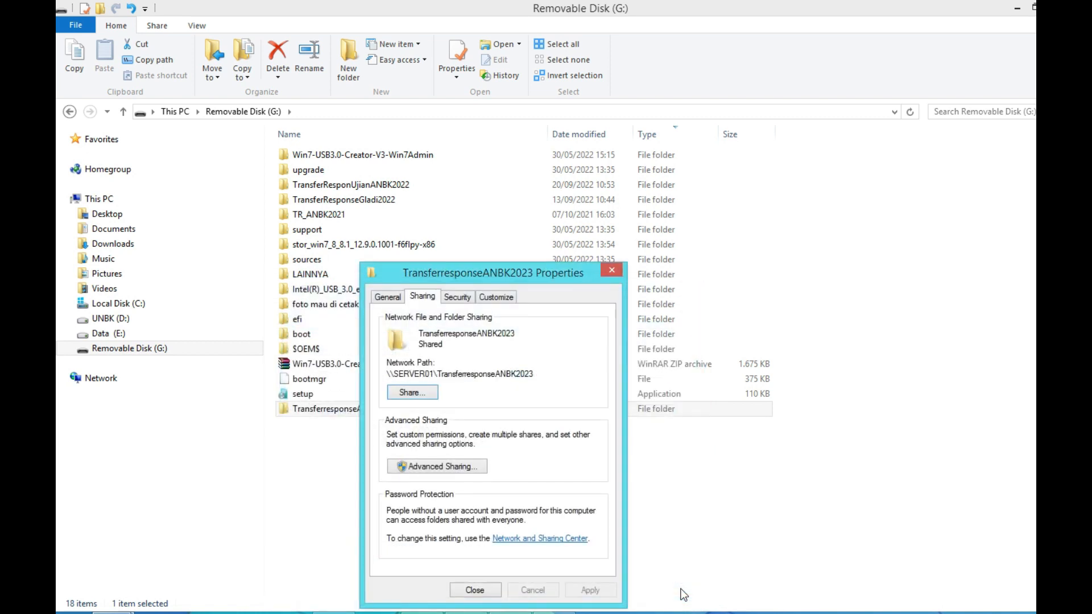
click(481, 588)
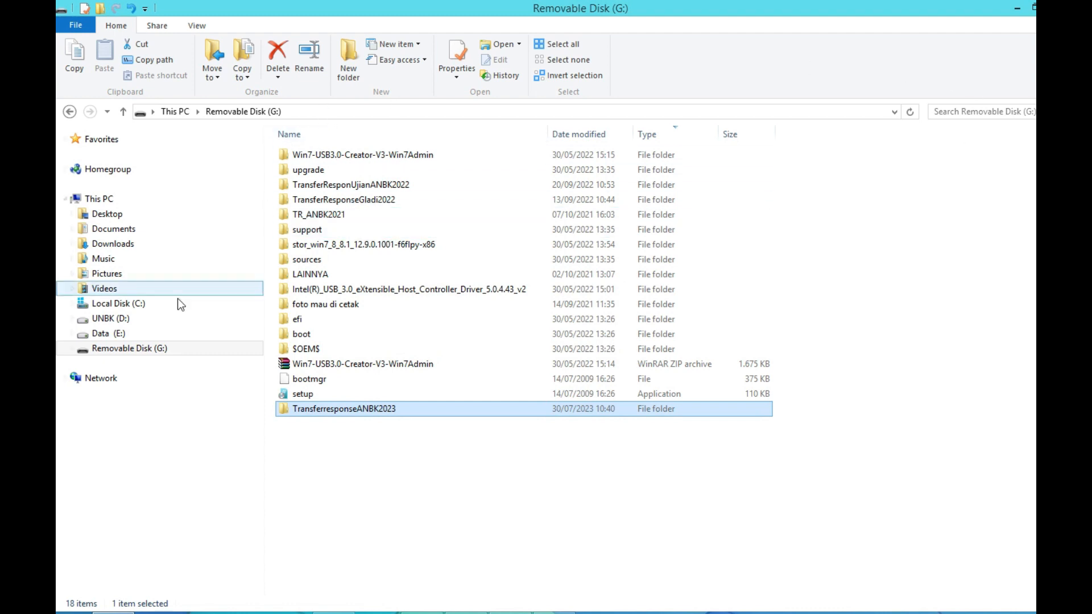
Browse the network to SERVER01 and open its TransferresponseANBK2023 share.
click(101, 379)
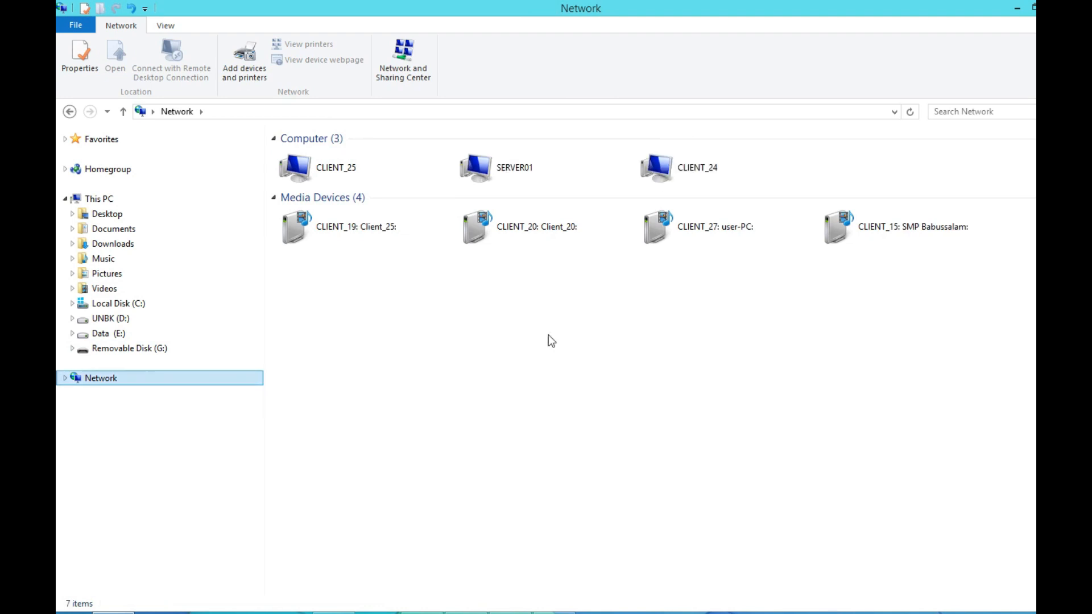
click(539, 168)
double_click(539, 168)
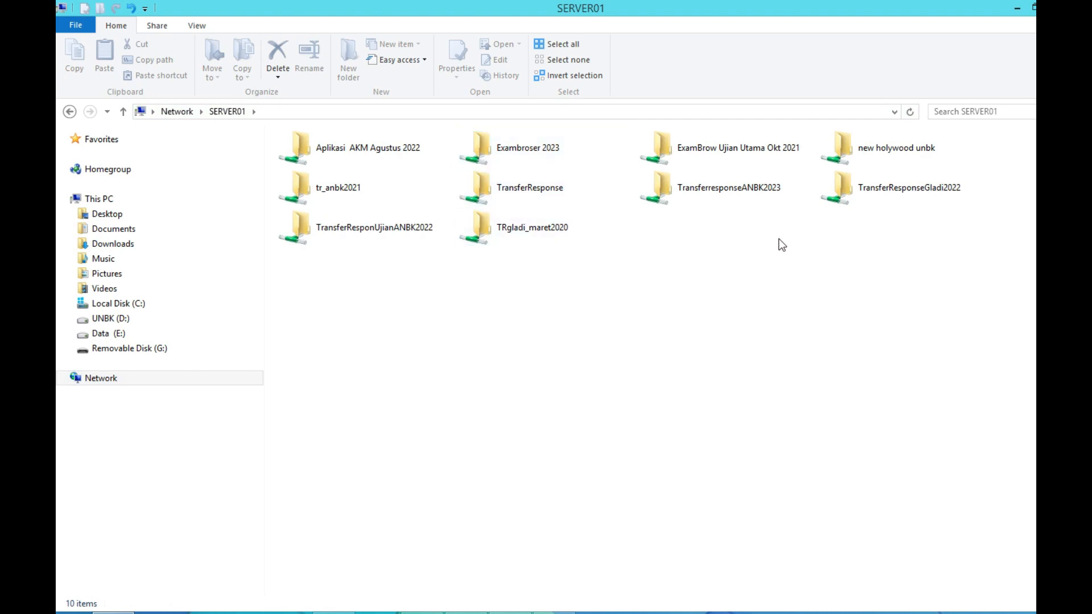
click(710, 189)
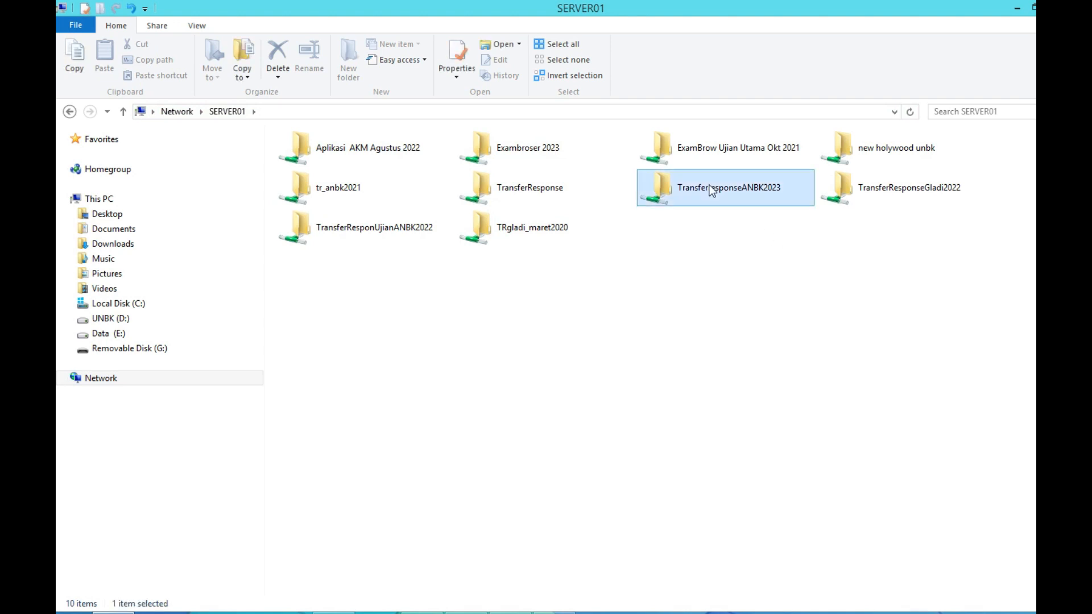
double_click(712, 187)
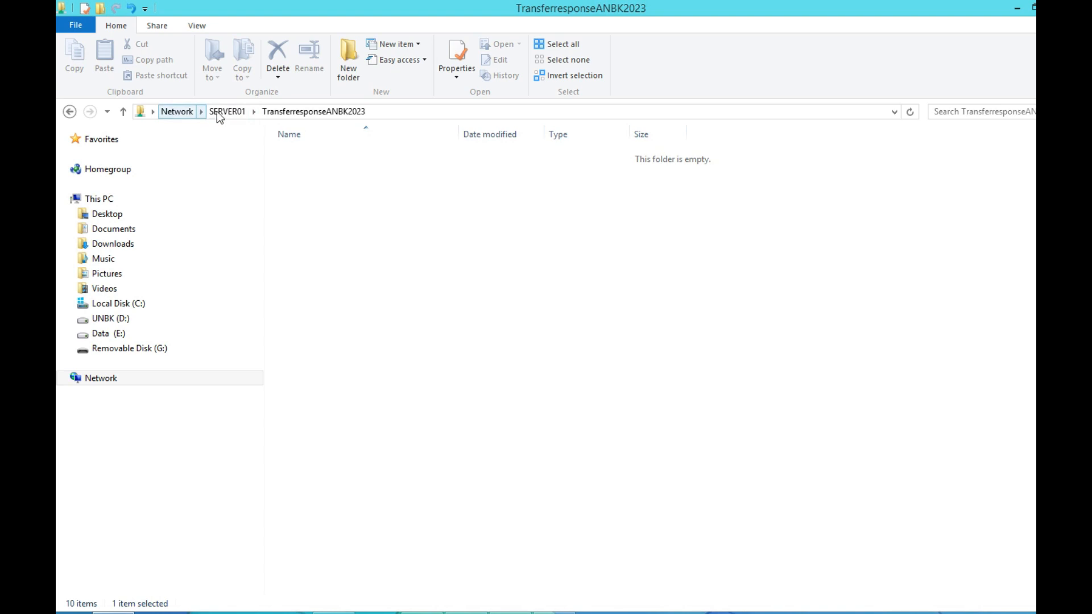
Copy the path \\SERVER01\TransferresponseANBK2023 from the address bar and return to ExambroAdmin.
click(386, 112)
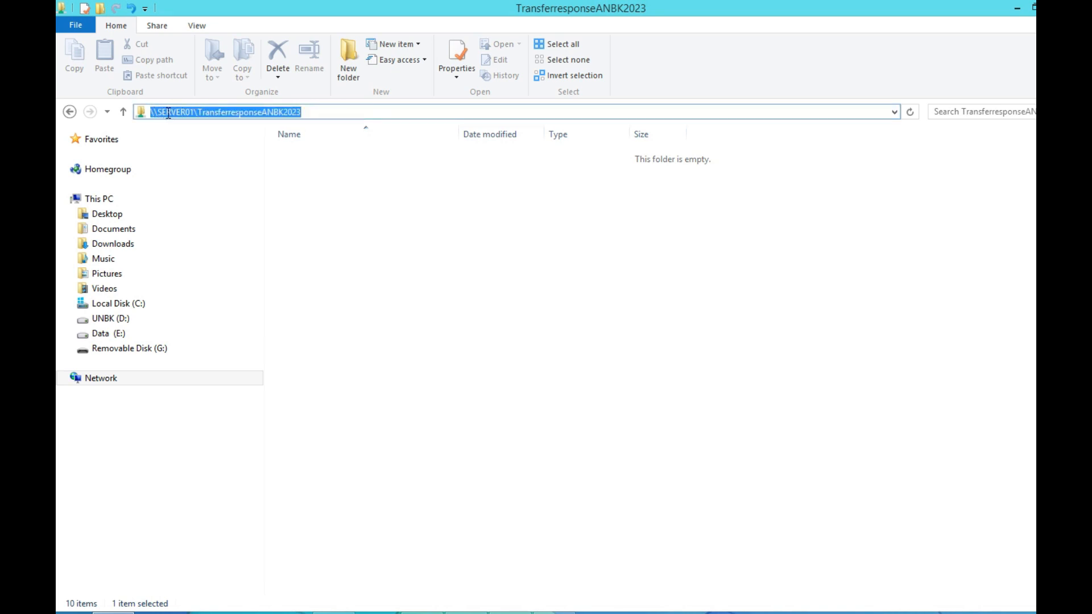
right_click(270, 113)
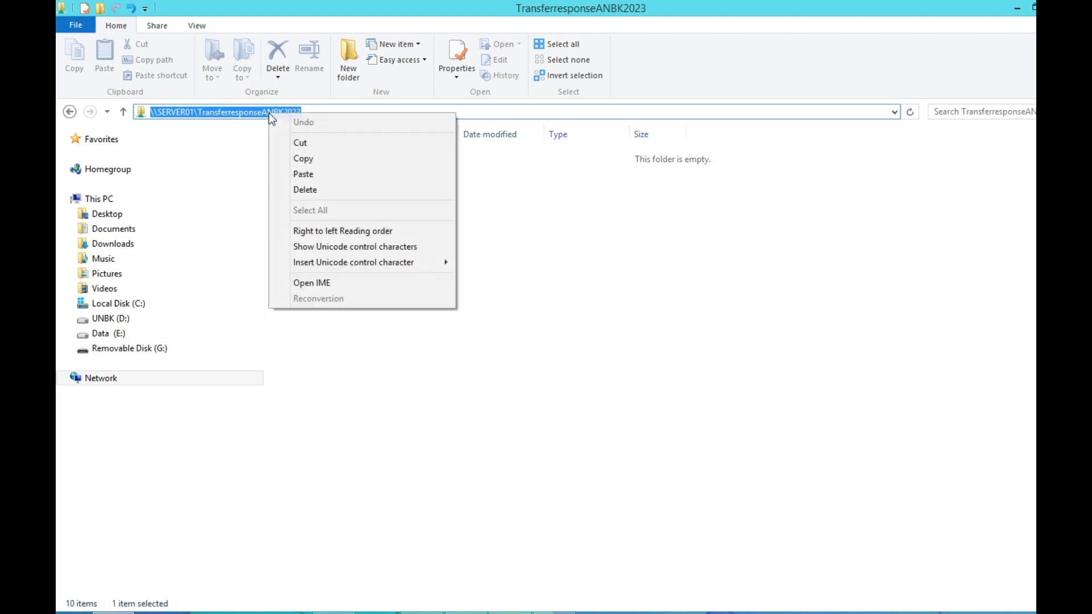
click(307, 159)
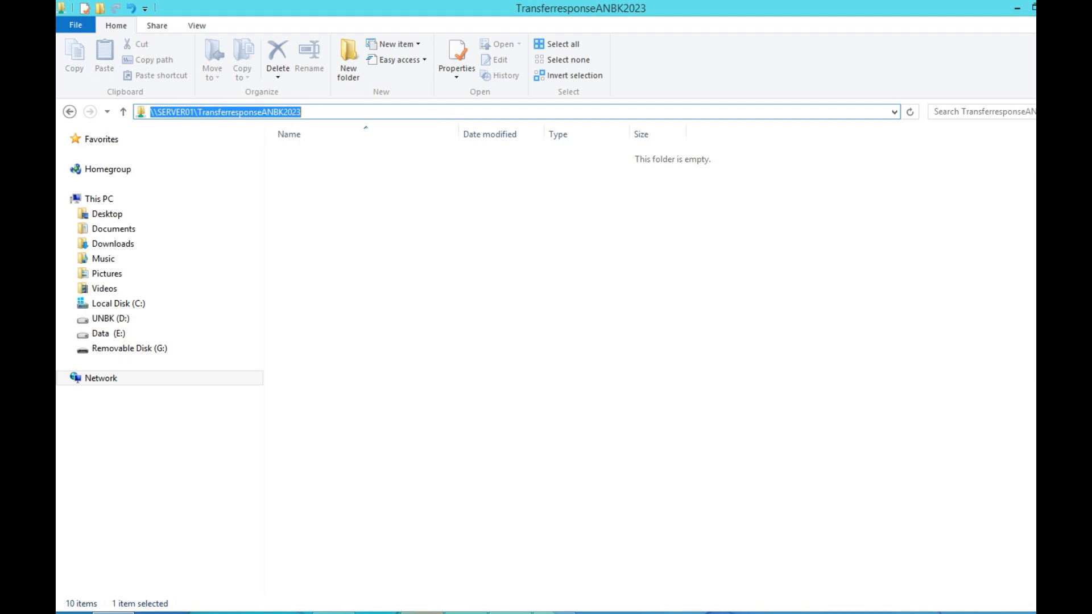
click(421, 613)
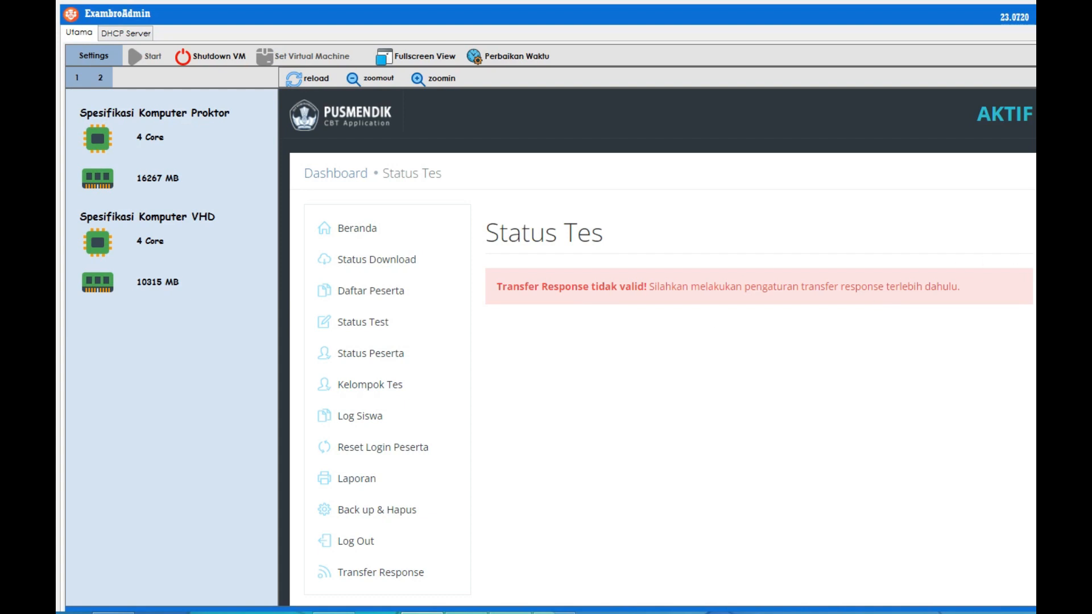
Replace the Transfer Response Folder Dump D:\VMLog\DumpTR with the pasted \\SERVER01\TransferresponseANBK2023.
scroll(704, 463, down, 2)
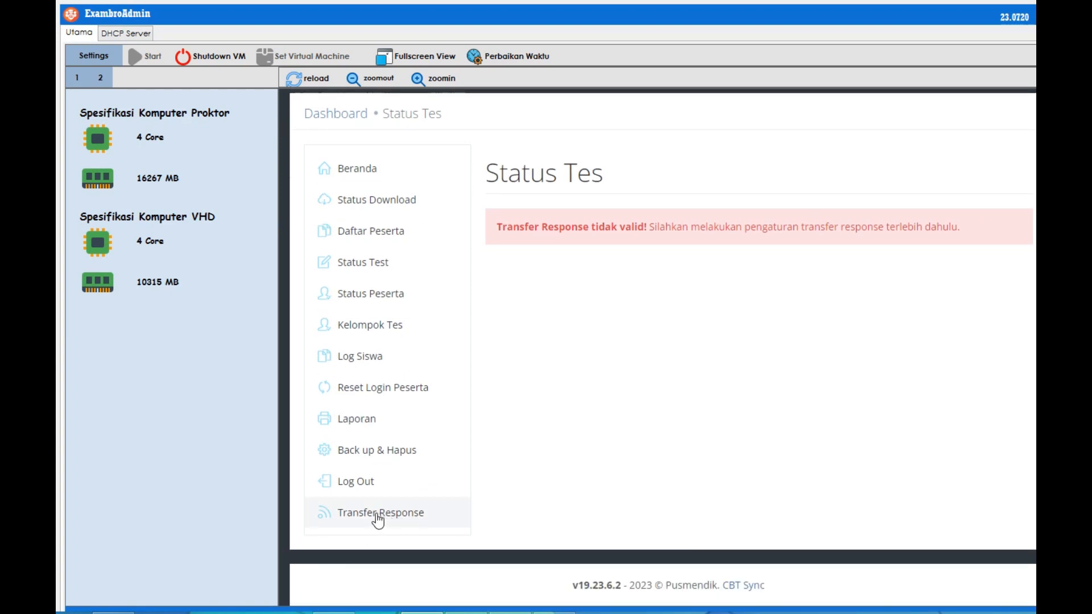
click(377, 519)
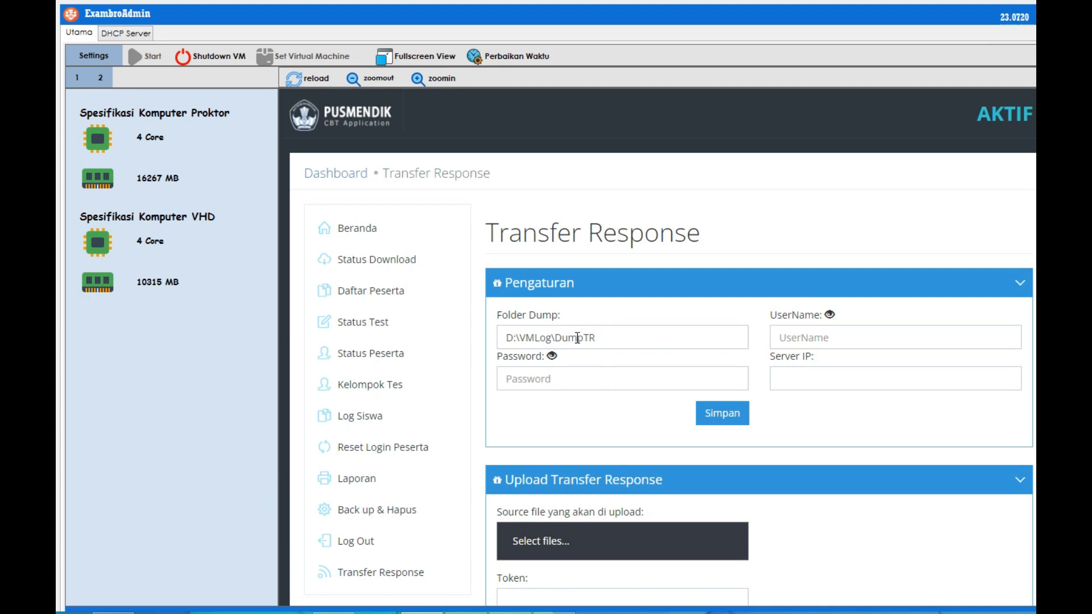
click(594, 337)
drag(609, 337, 500, 340)
key(BackSpace)
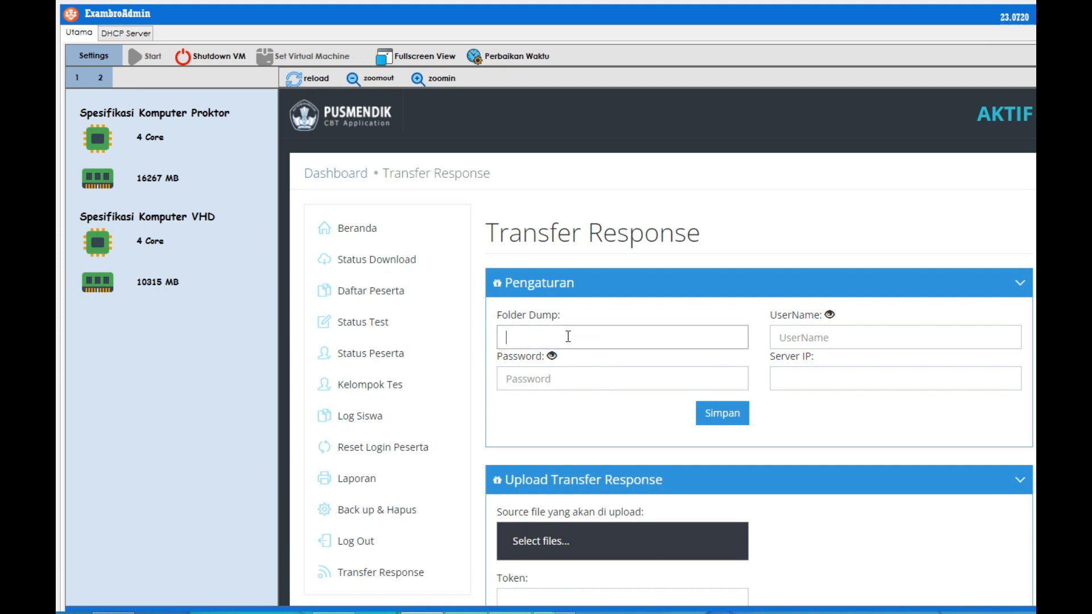
right_click(523, 335)
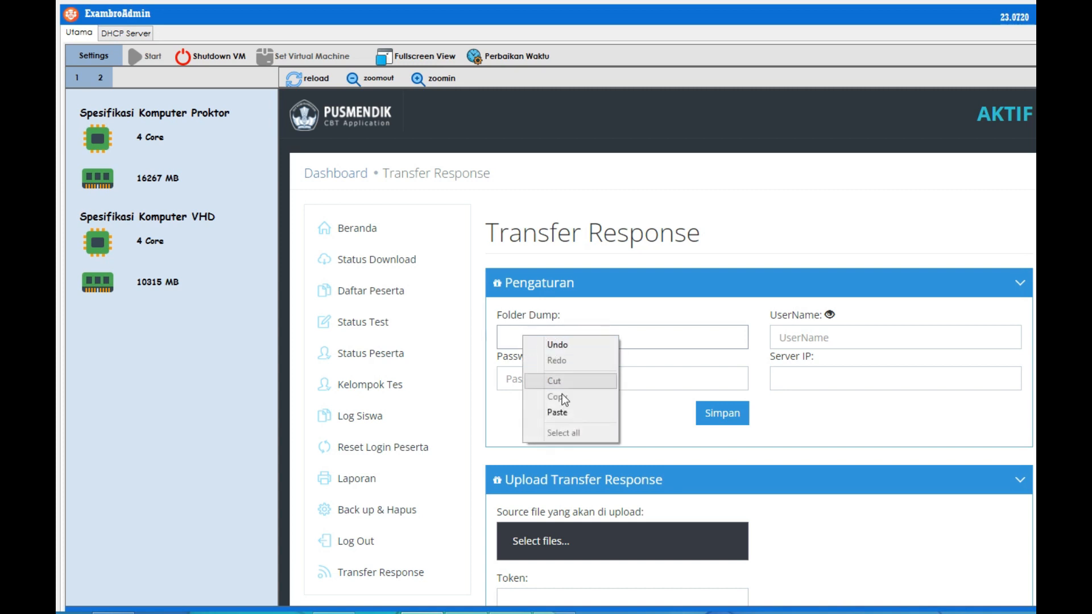
click(560, 415)
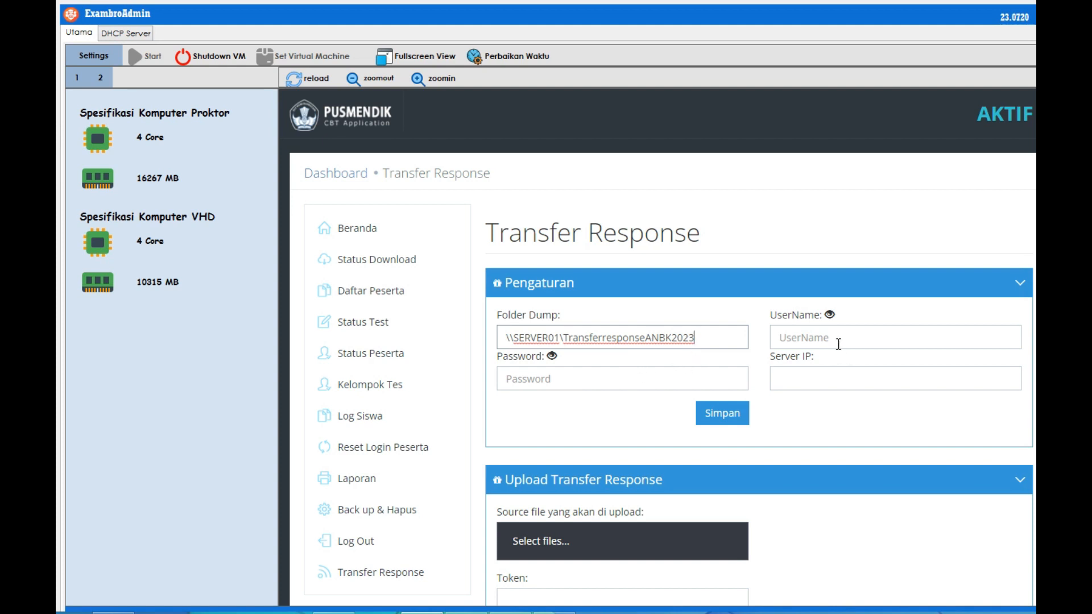
Enter the share's user name, checking it against the server's account name.
click(819, 338)
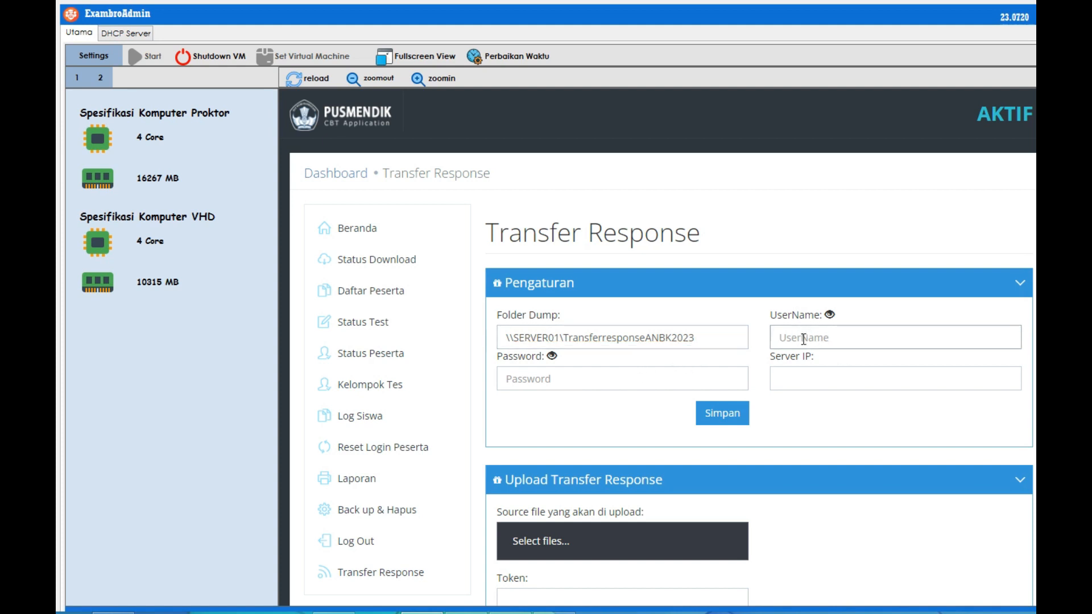
key(super)
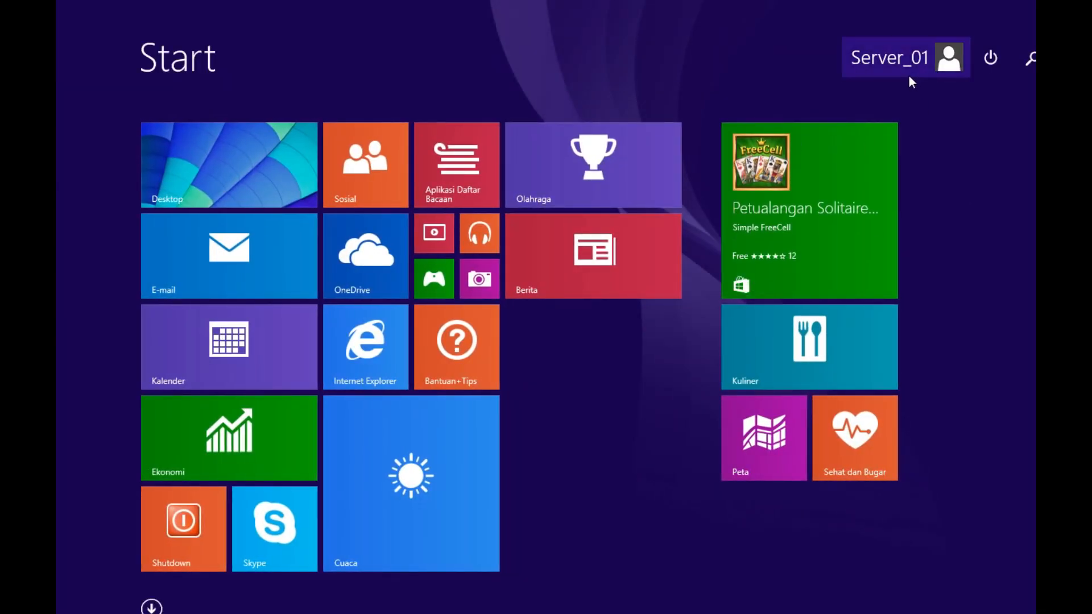
key(super)
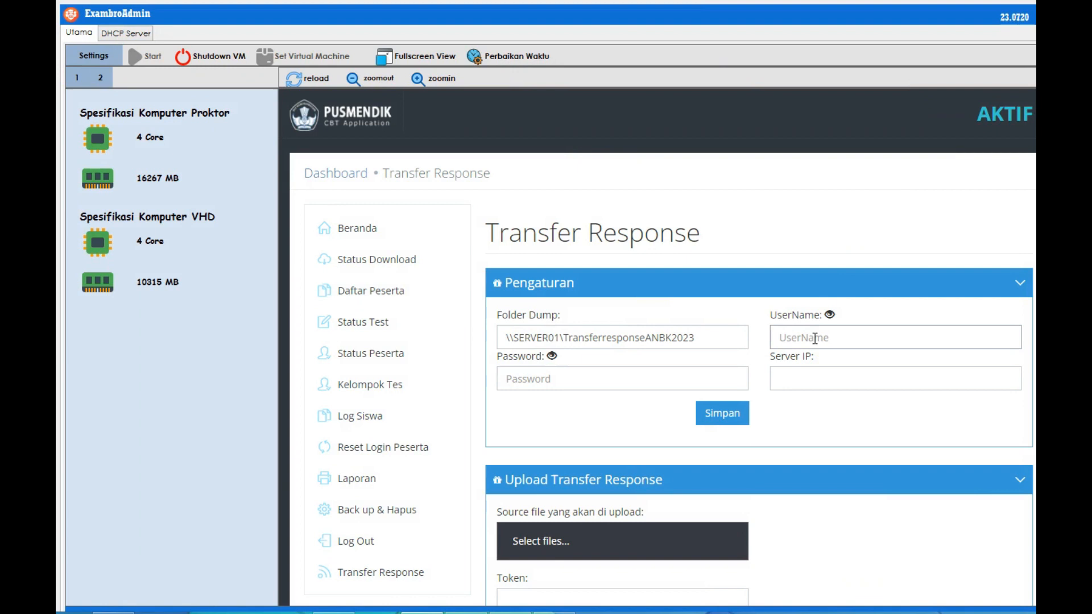
text(•••ver)
text(_01)
click(830, 314)
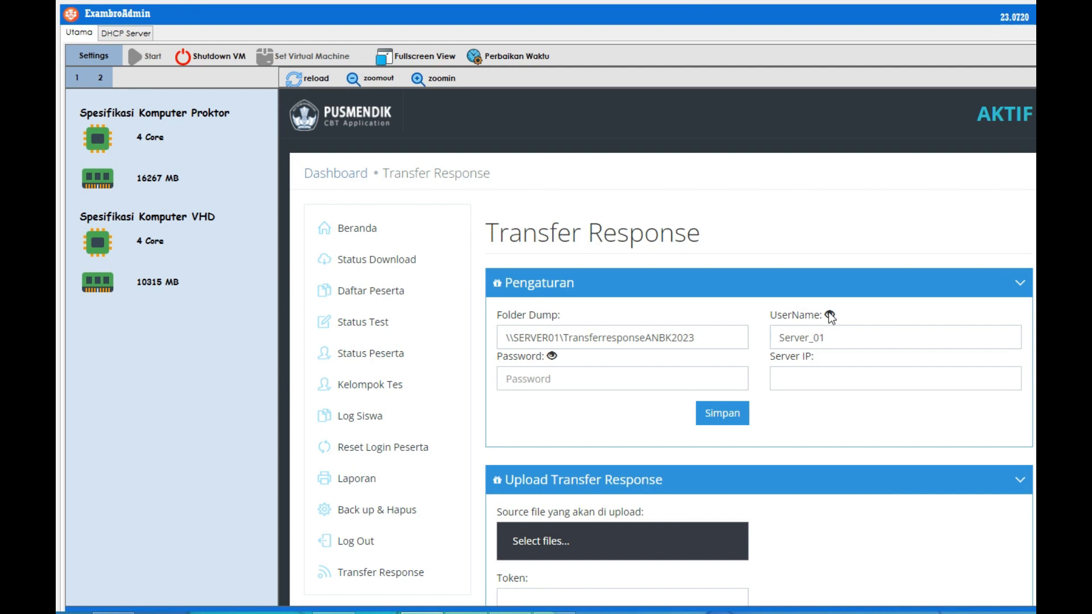
click(829, 315)
Enter the account password and Server IP 192.168.0.199, then save the settings.
click(545, 375)
text(••••••••)
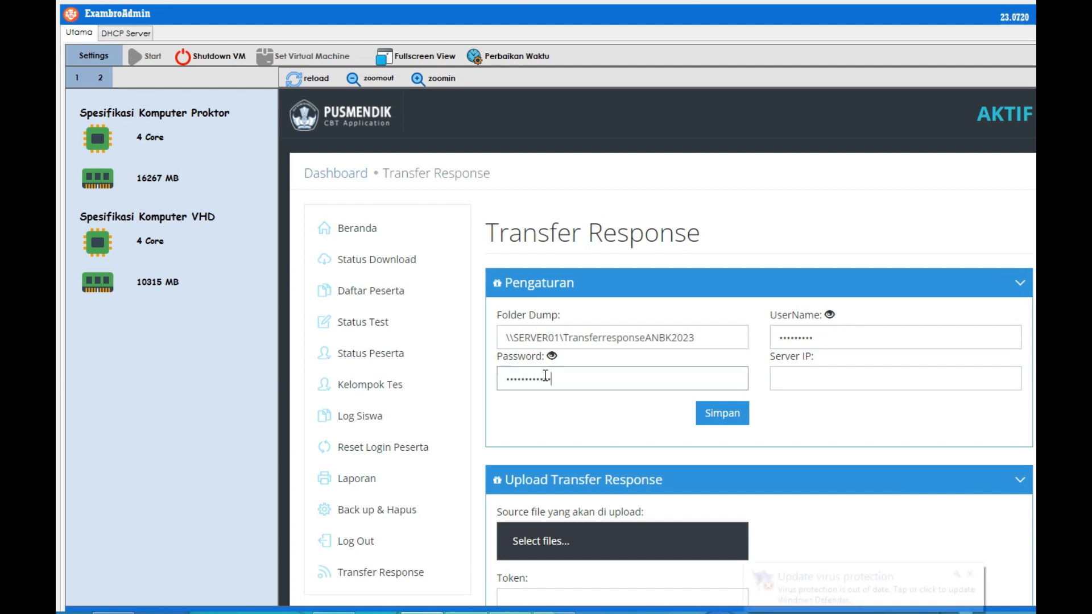
text(•••)
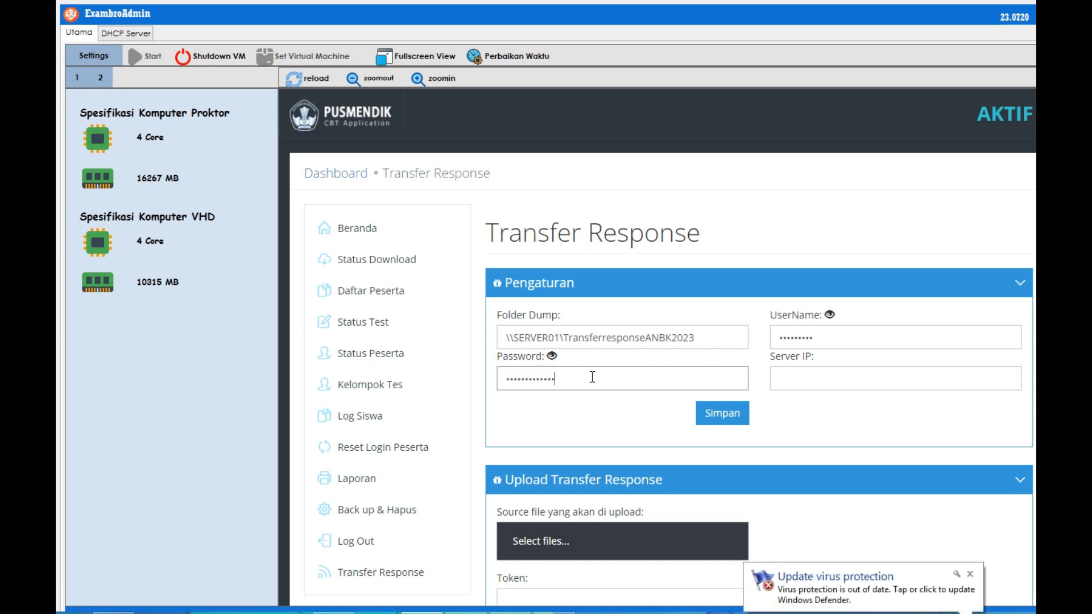
click(782, 378)
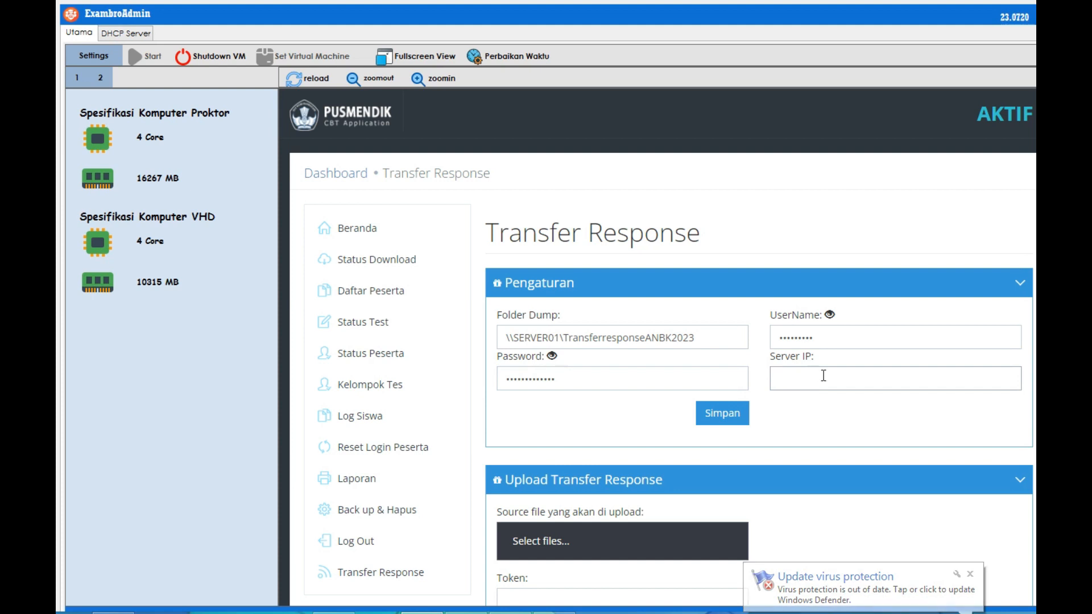
text(192.1)
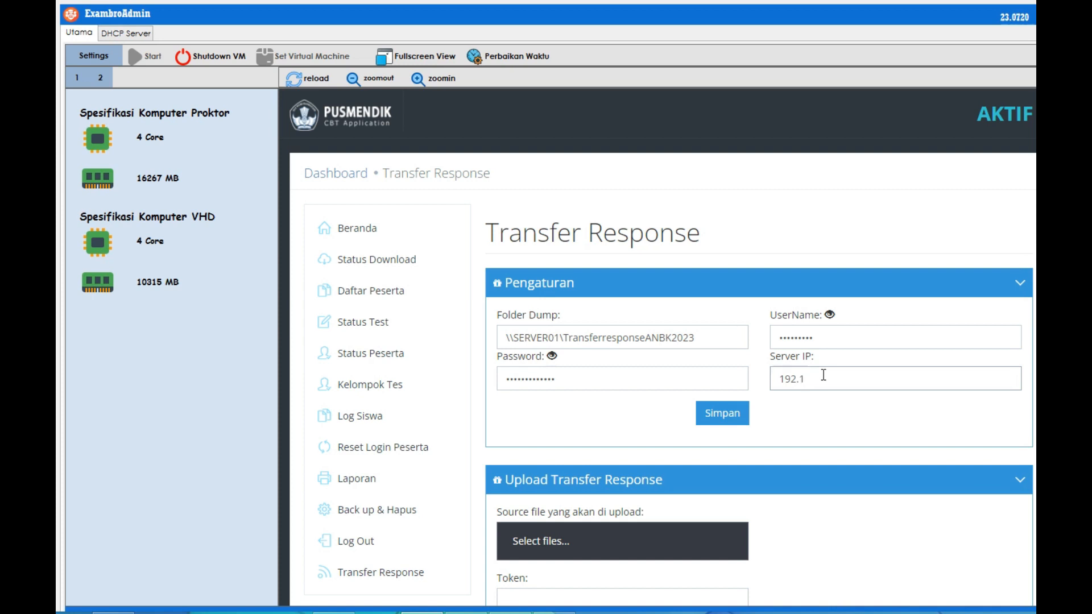
text(8.0.199)
click(718, 412)
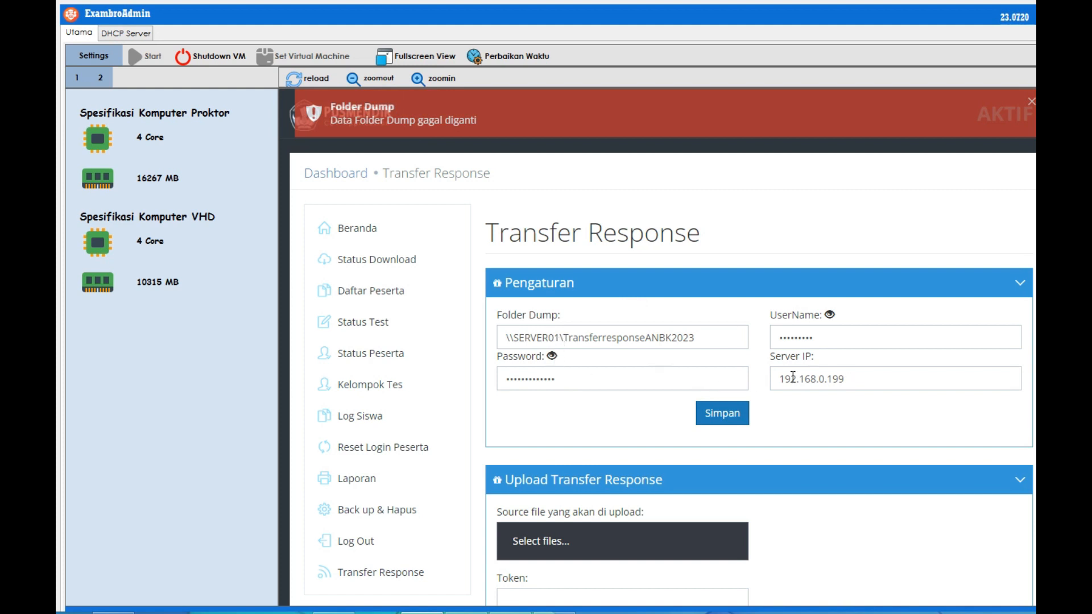
Copy the Server IP 192.168.0.199 and paste it over SERVER01 in the Folder Dump path.
drag(842, 381, 776, 378)
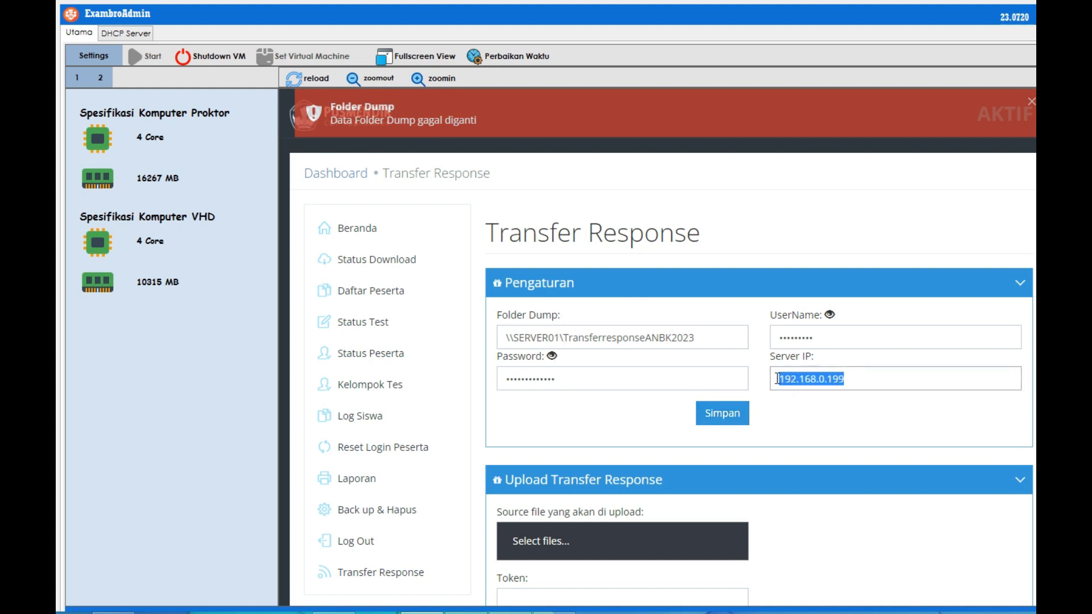
right_click(798, 379)
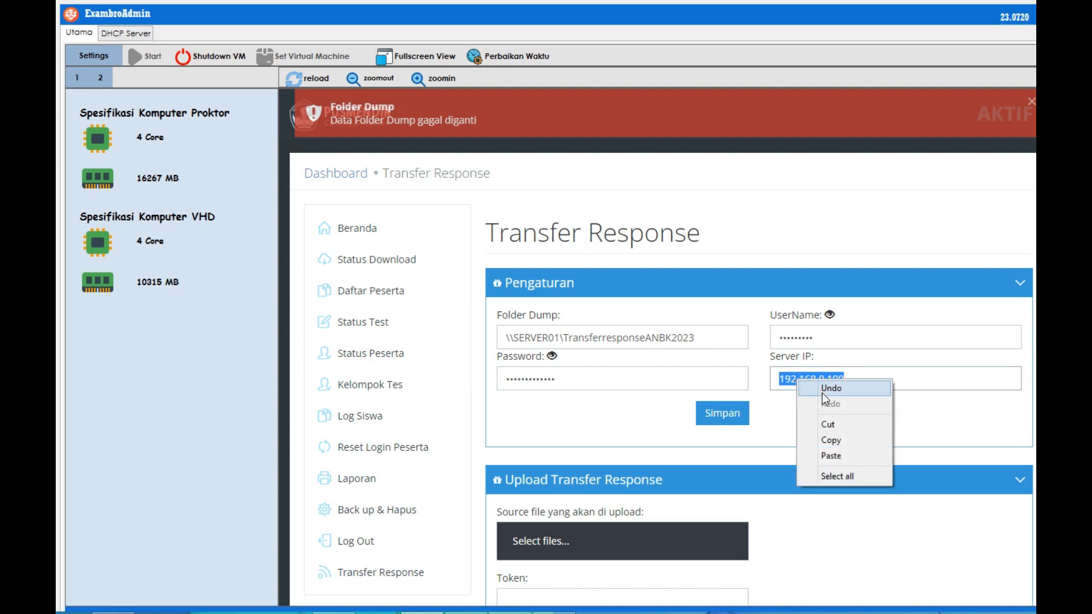
click(848, 441)
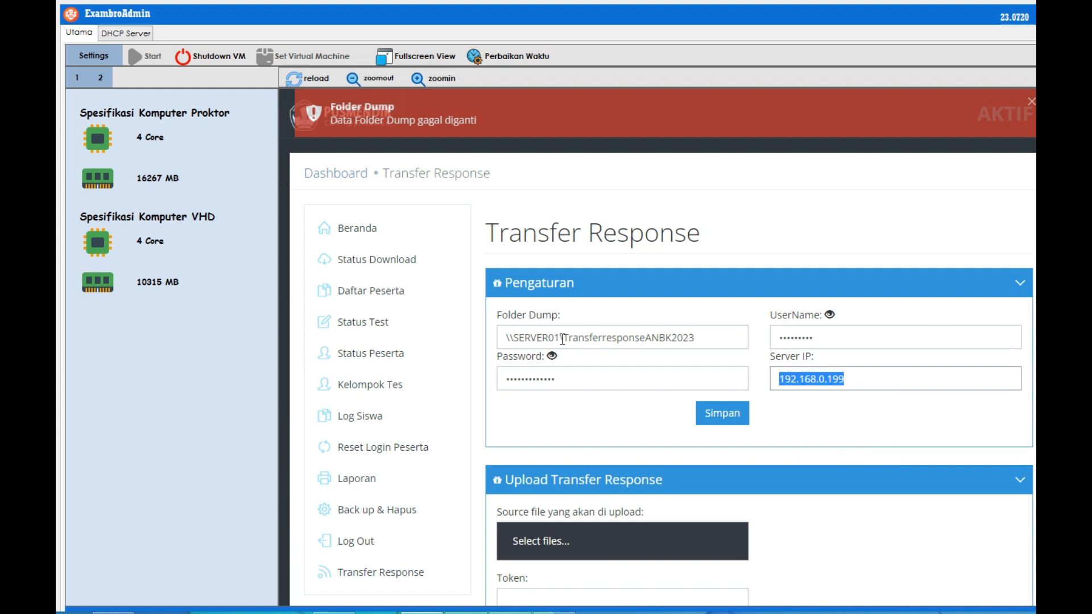
drag(561, 338, 514, 338)
right_click(533, 339)
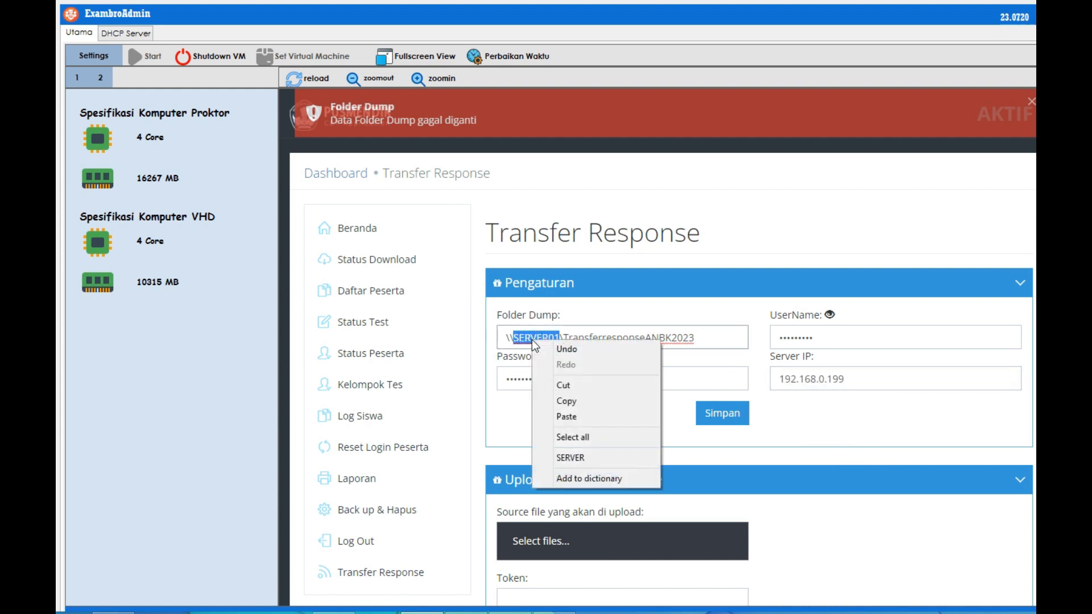
click(575, 416)
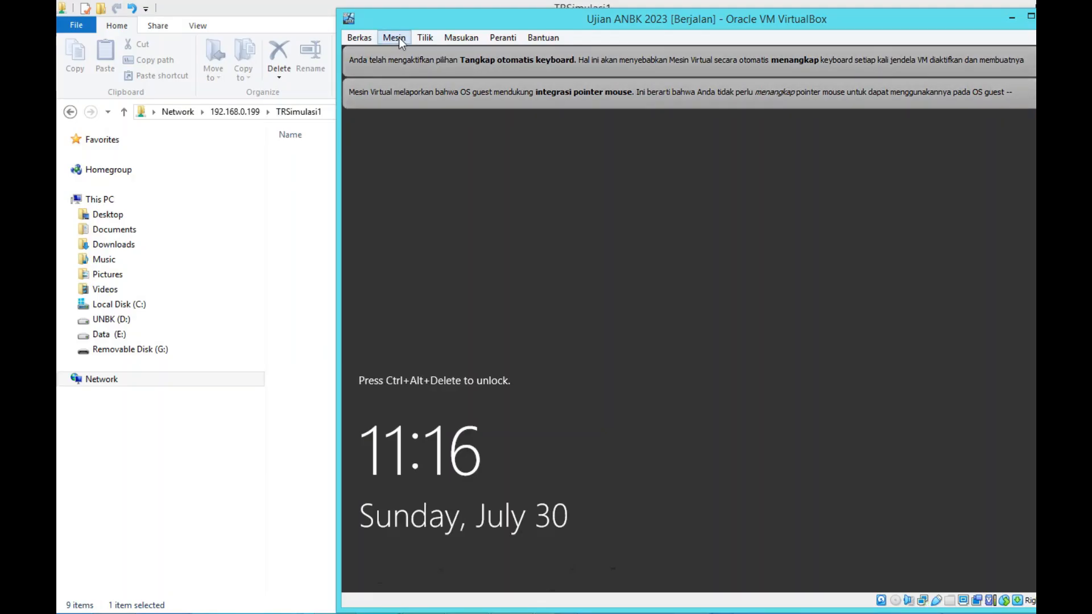
ACPI-shut down Ujian ANBK 2023 and close the Network and Sharing Center and Adobe Reader windows.
click(400, 38)
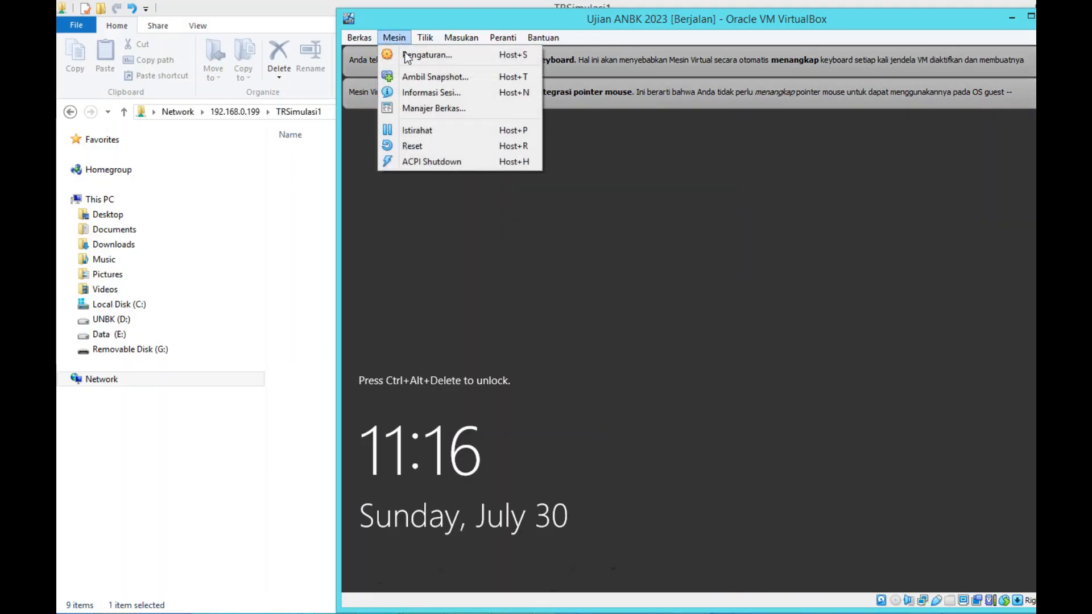
click(422, 162)
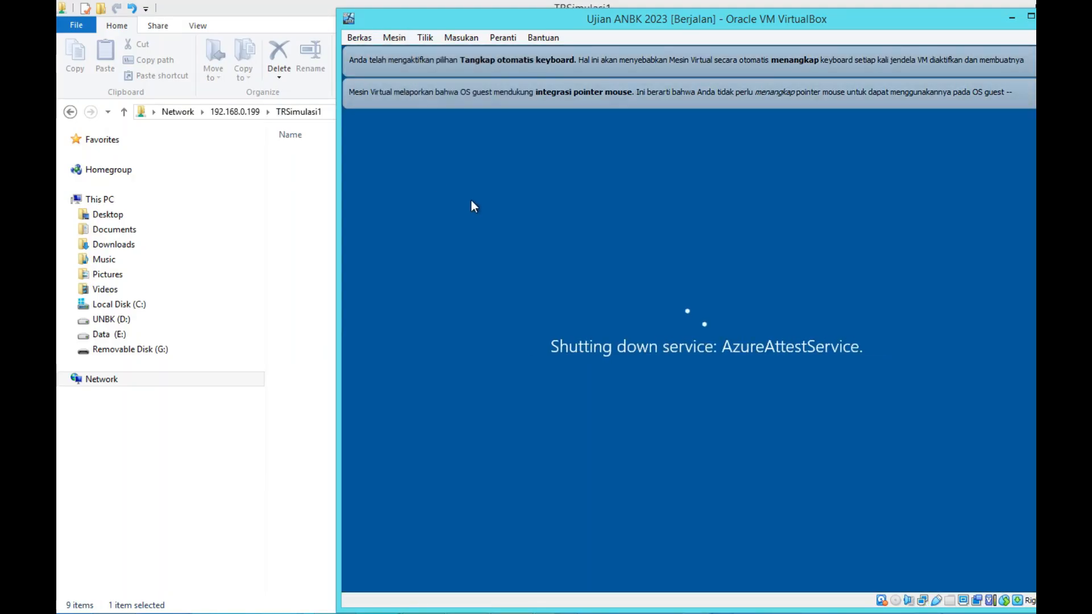
right_click(557, 613)
click(550, 590)
click(550, 590)
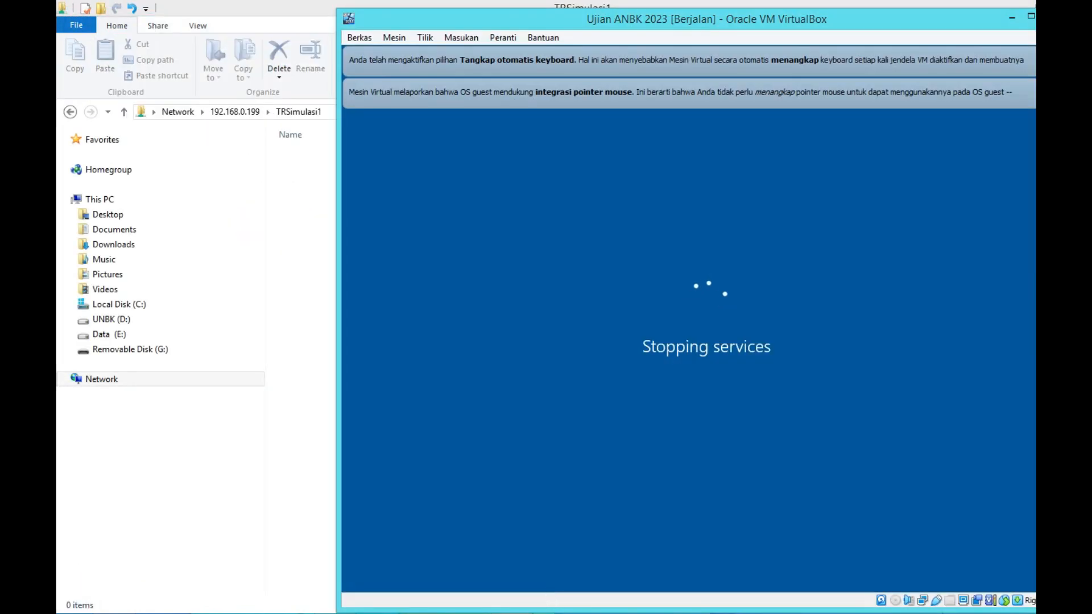
right_click(465, 612)
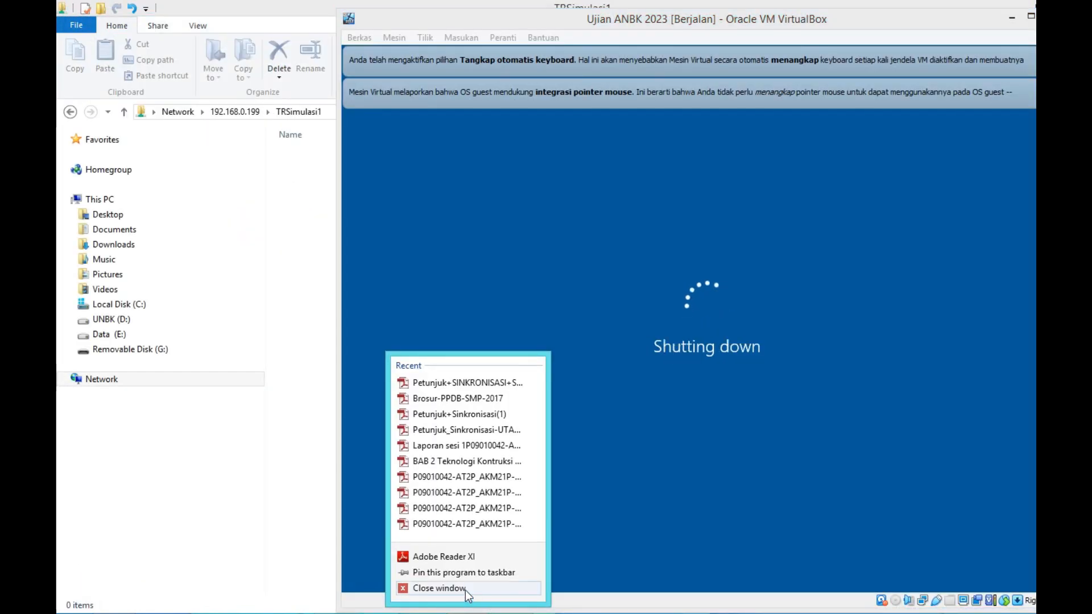